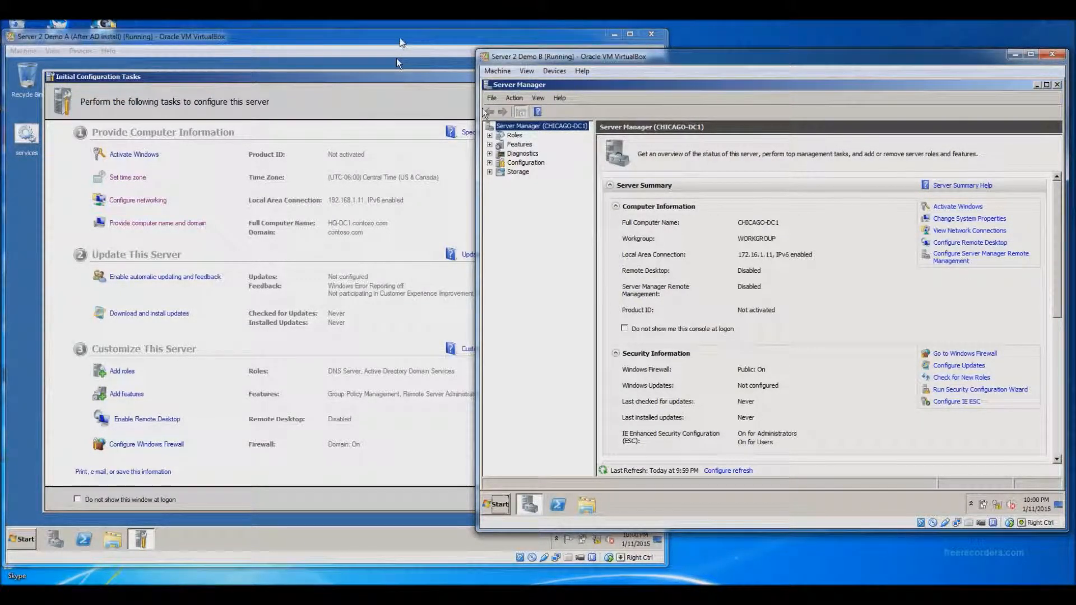
# Step: Bring the HQ-DC1 (Server 2 Demo A) virtual machine window in front of Demo B
pyautogui.click(399, 38)
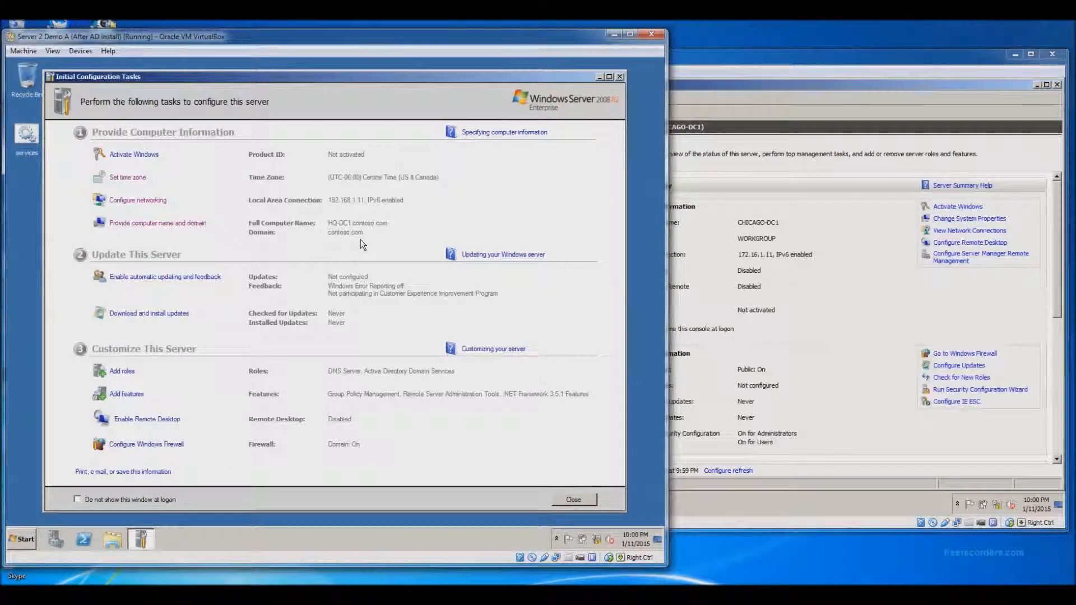
# Step: Bring the CHICAGO-DC1 (Server 2 Demo B) window with its Server Manager summary back to the front
pyautogui.click(827, 62)
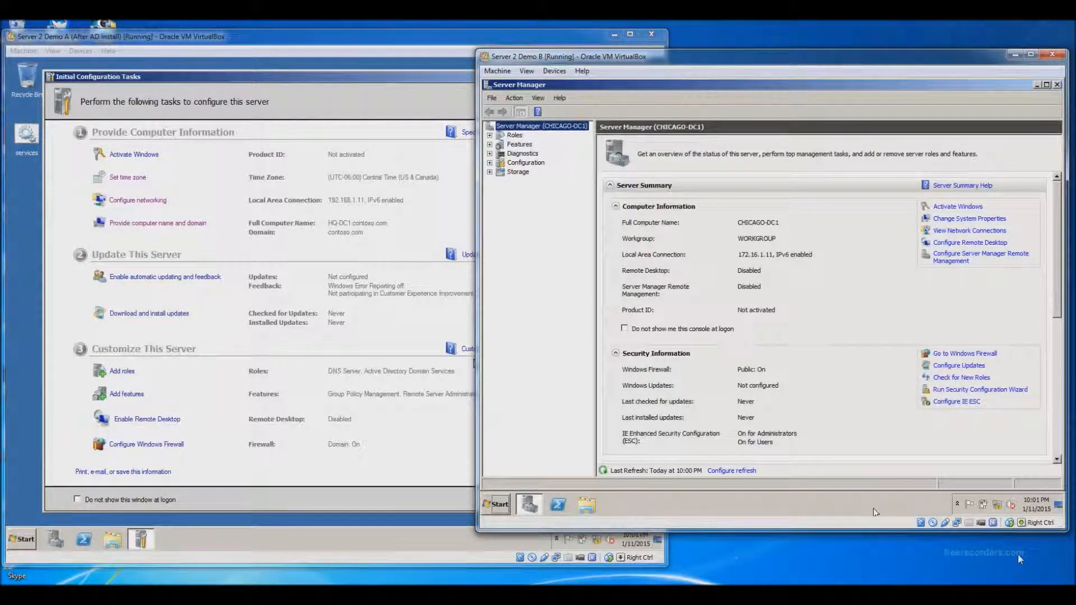
# Step: Open Network Connections via ncpa.cpl and select TCP/IPv4 in Local Area Connection Properties
pyautogui.click(496, 506)
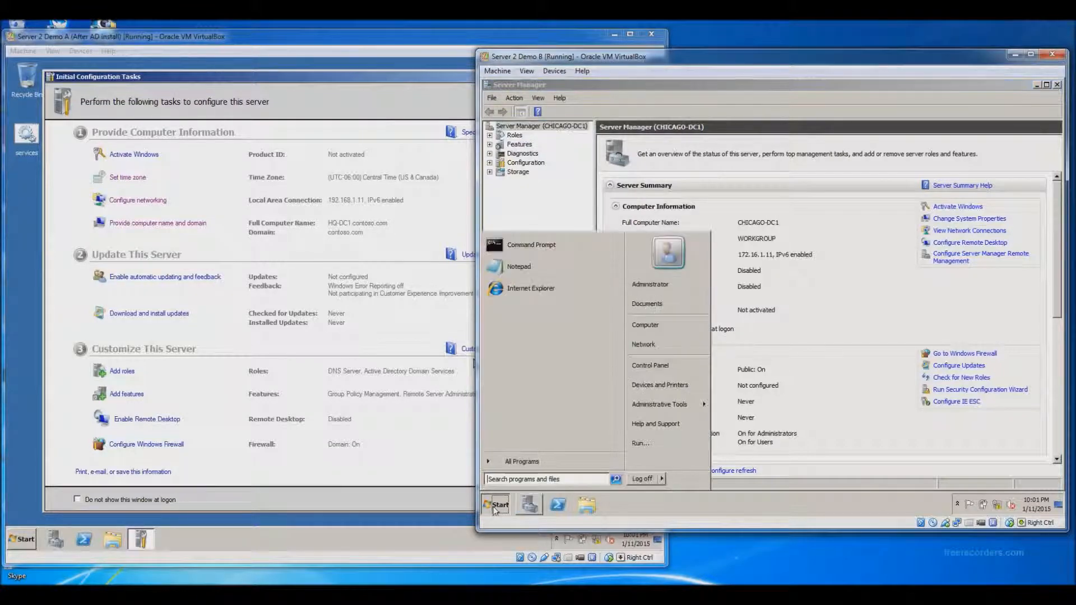
pyautogui.click(567, 477)
pyautogui.write('ncpa.cp')
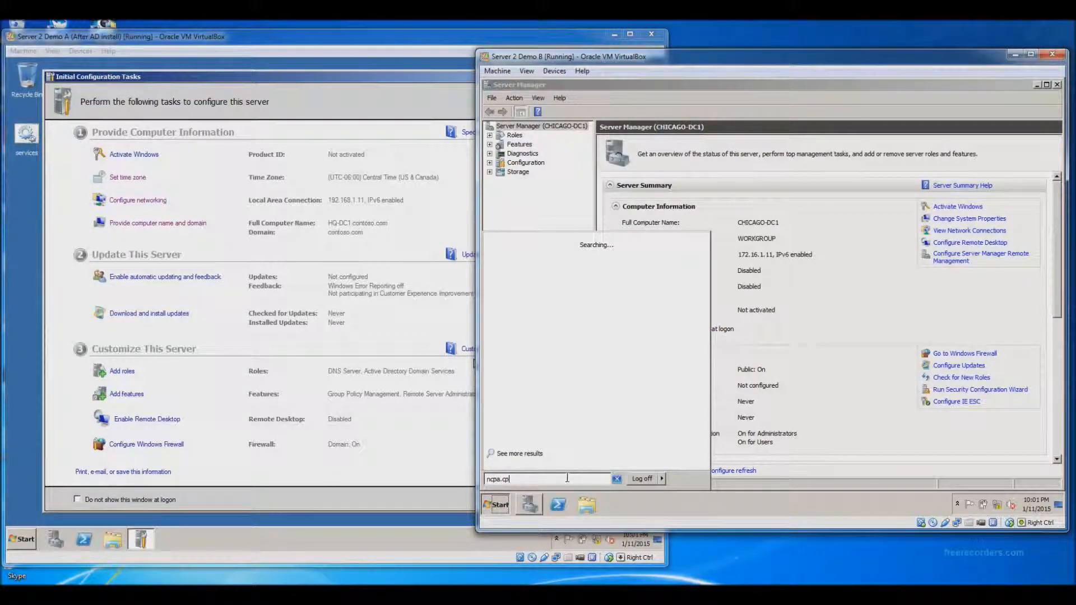
pyautogui.write('l')
pyautogui.press('Return')
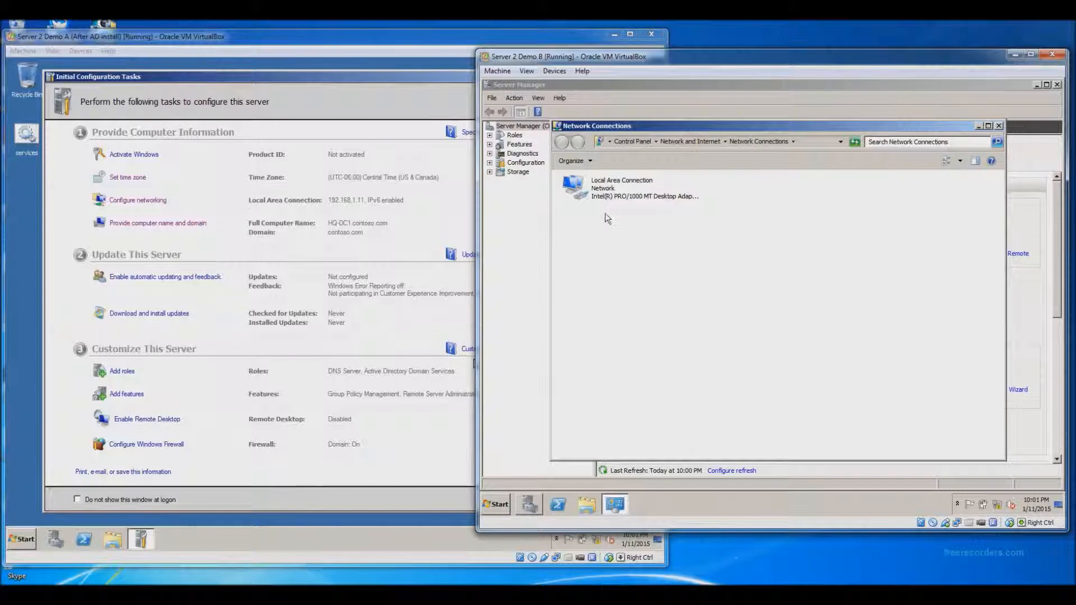
pyautogui.rightClick(590, 190)
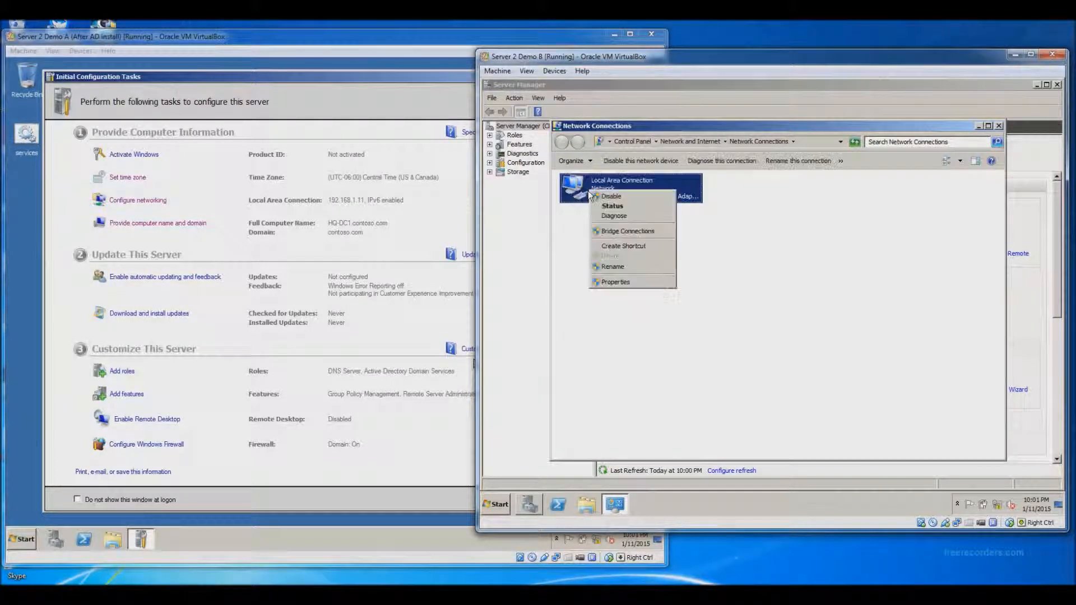
pyautogui.click(643, 284)
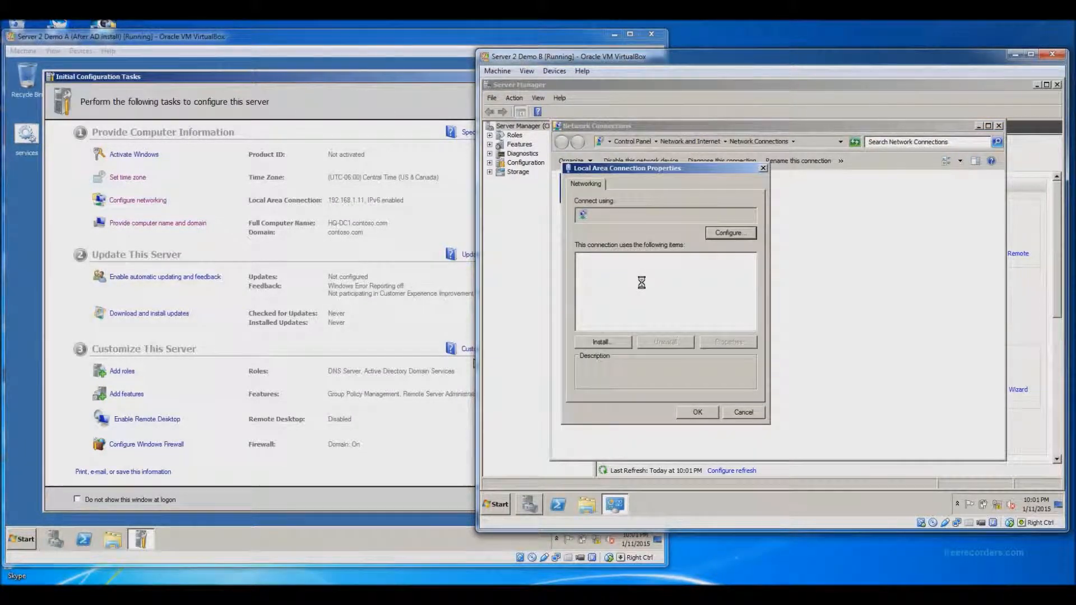
pyautogui.click(645, 296)
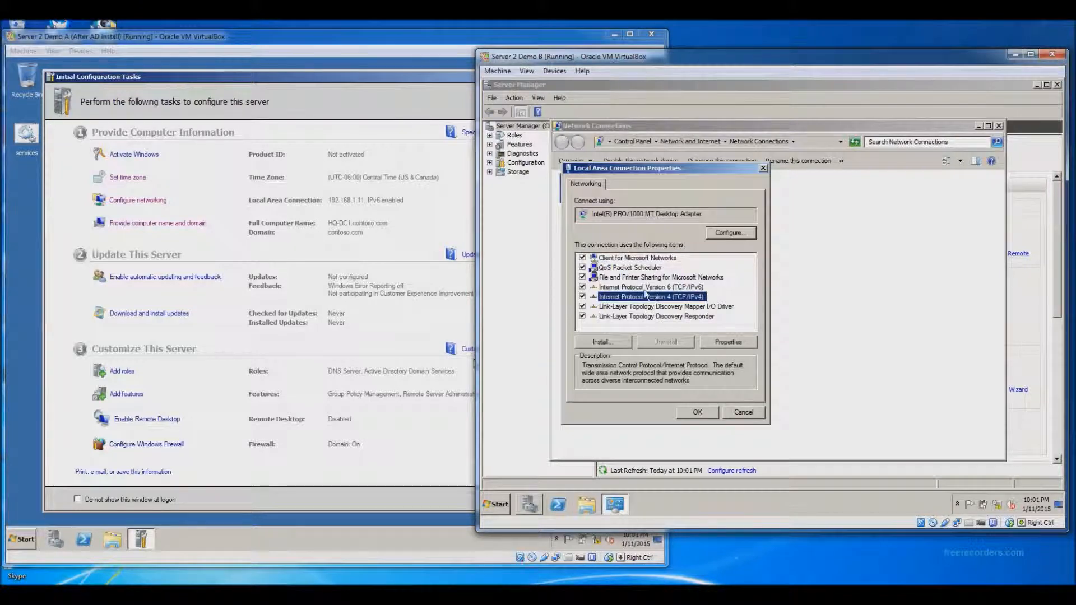
# Step: Open TCP/IPv4 properties and clear the preferred 172.16.1.1 and alternate 192.168.1.11 DNS servers
pyautogui.click(738, 343)
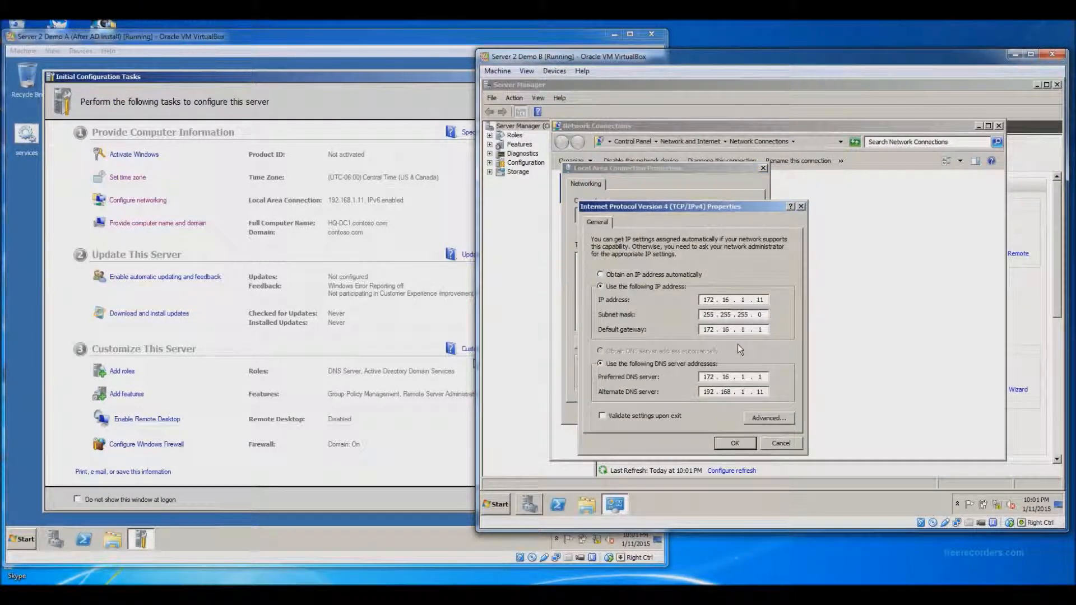
pyautogui.click(763, 379)
pyautogui.press('BackSpace')
pyautogui.press('BackSpace')
pyautogui.press('BackSpace')
pyautogui.press('BackSpace')
pyautogui.press('BackSpace')
pyautogui.press('BackSpace')
pyautogui.press('BackSpace')
pyautogui.click(763, 391)
pyautogui.press('BackSpace')
pyautogui.press('BackSpace')
pyautogui.press('BackSpace')
pyautogui.press('BackSpace')
pyautogui.press('BackSpace')
pyautogui.press('BackSpace')
pyautogui.press('BackSpace')
pyautogui.press('BackSpace')
pyautogui.press('BackSpace')
pyautogui.press('BackSpace')
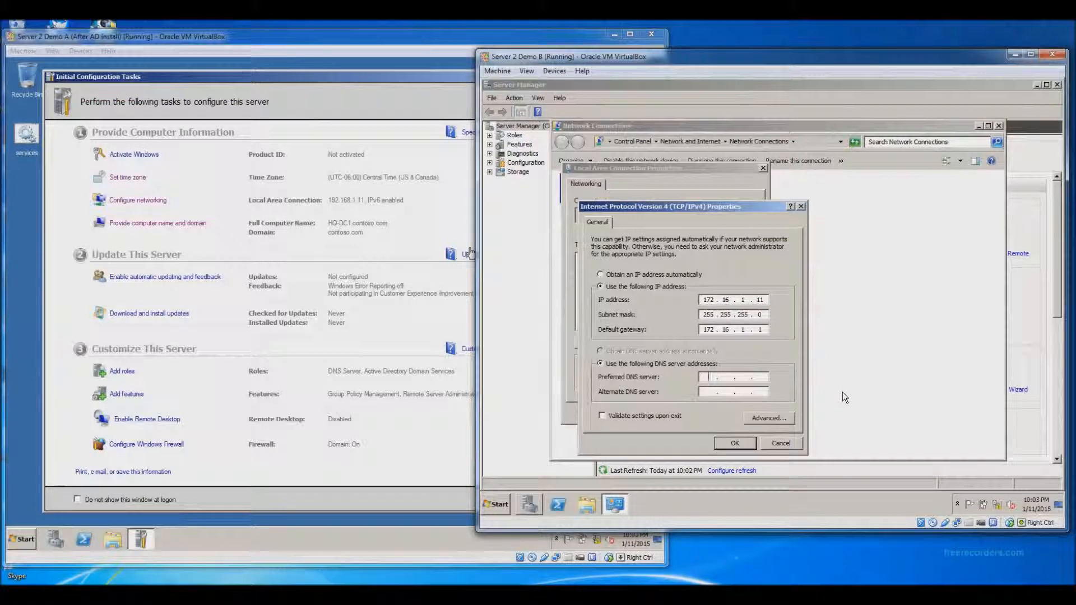
# Step: Set the preferred DNS server to 192.168.1.11 and close both properties dialogs with OK
pyautogui.write('192 . ')
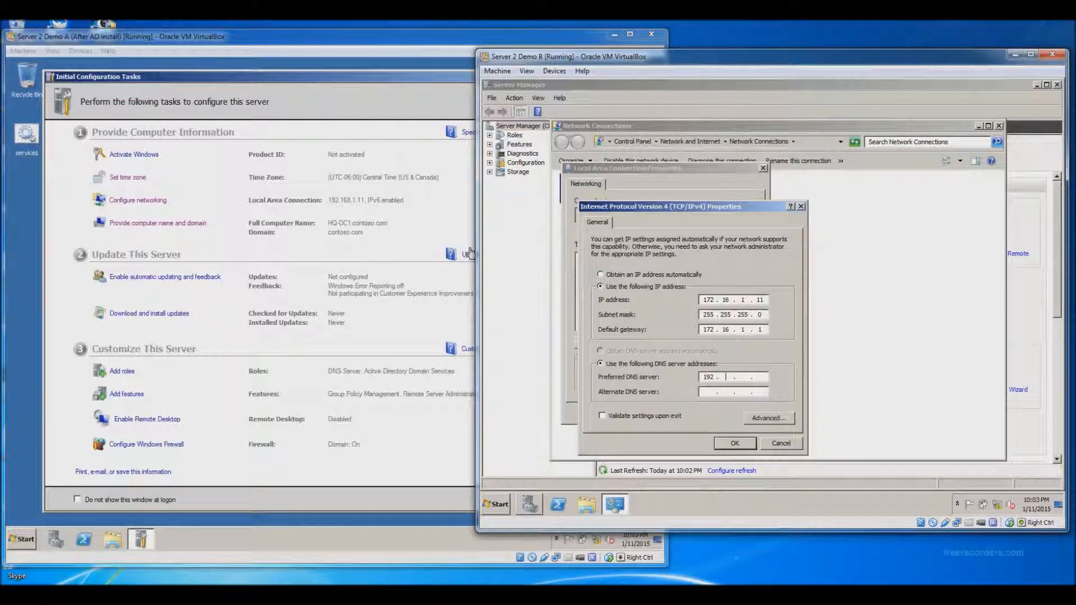
pyautogui.write('168 . ')
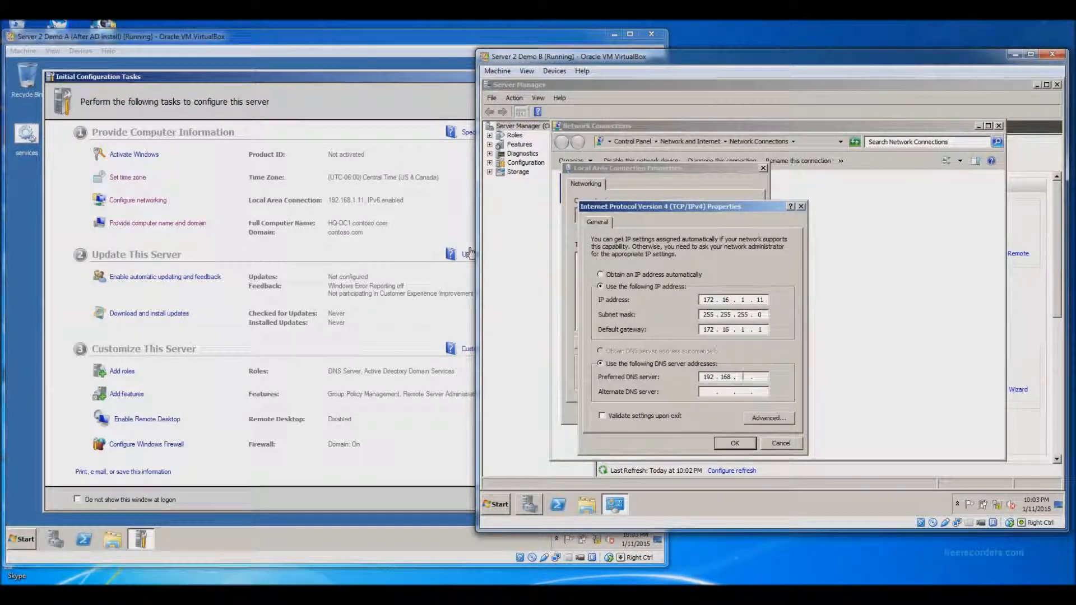
pyautogui.write('1 ')
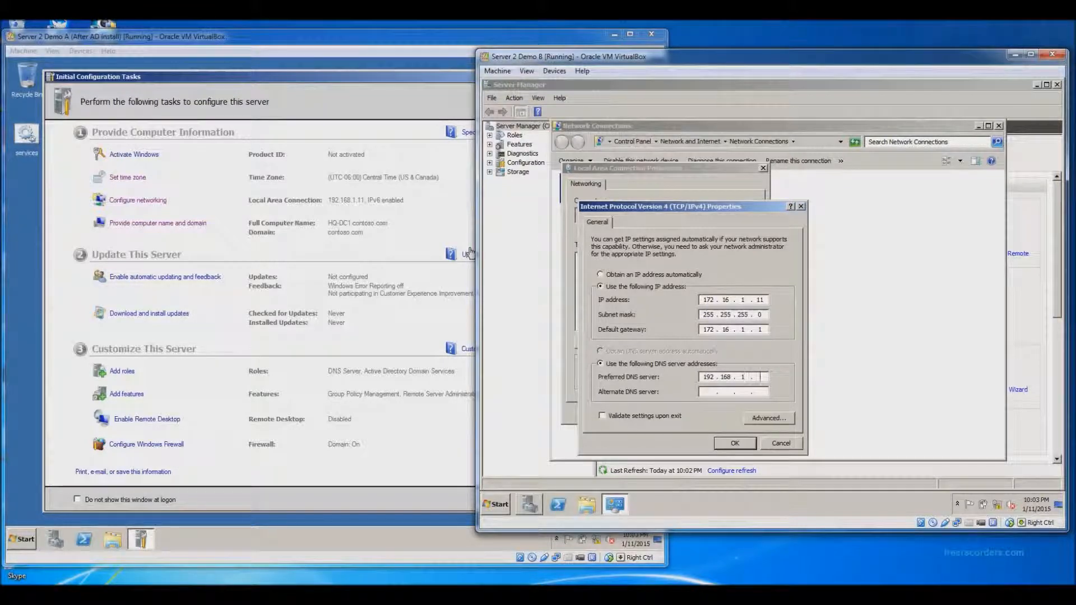
pyautogui.write('. 11')
pyautogui.click(736, 444)
pyautogui.click(696, 412)
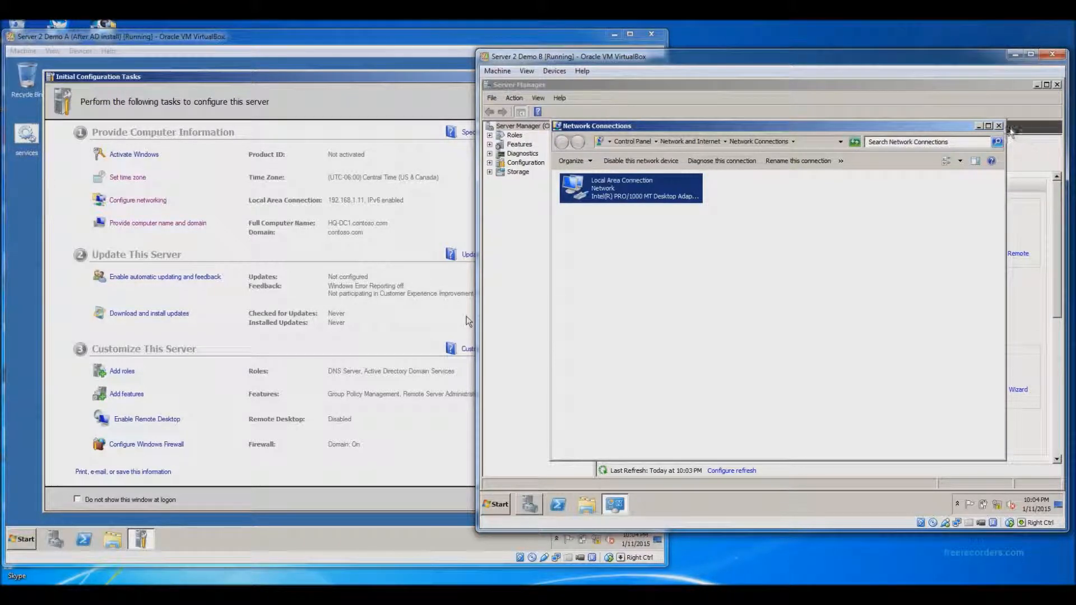
# Step: Close Network Connections and run 'ping hq-dc1' from a Command Prompt
pyautogui.click(998, 126)
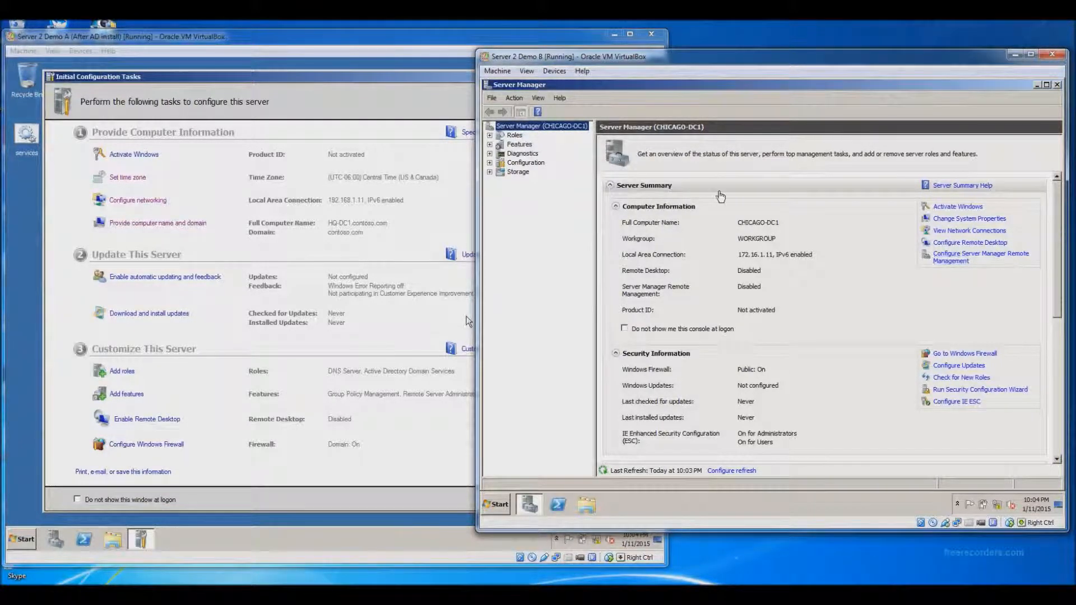
pyautogui.click(496, 504)
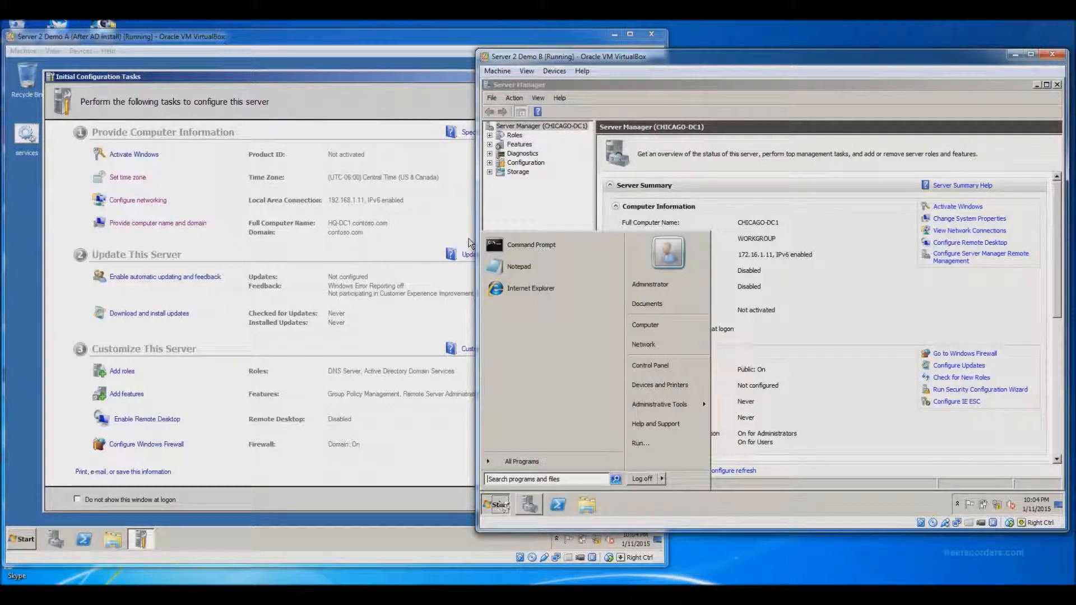
pyautogui.click(520, 246)
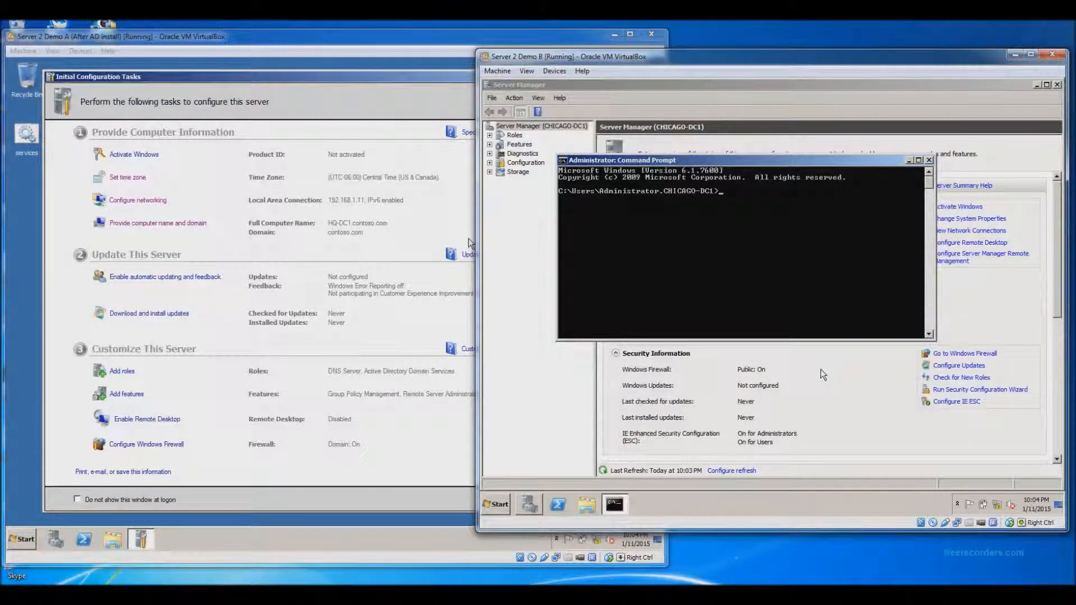
pyautogui.write('ping')
pyautogui.write('hq-dc1')
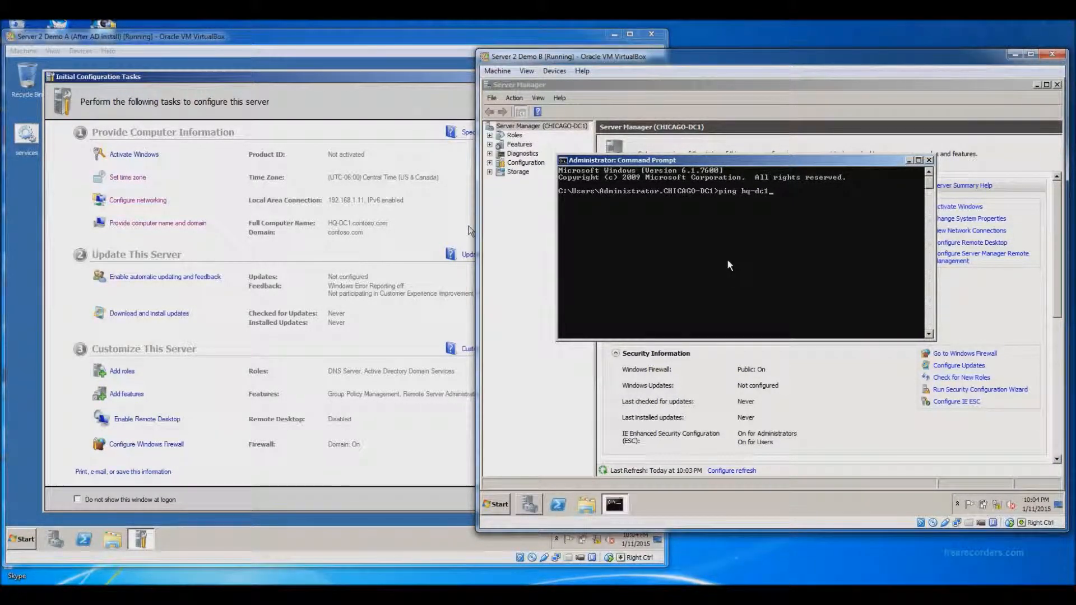
pyautogui.press('Return')
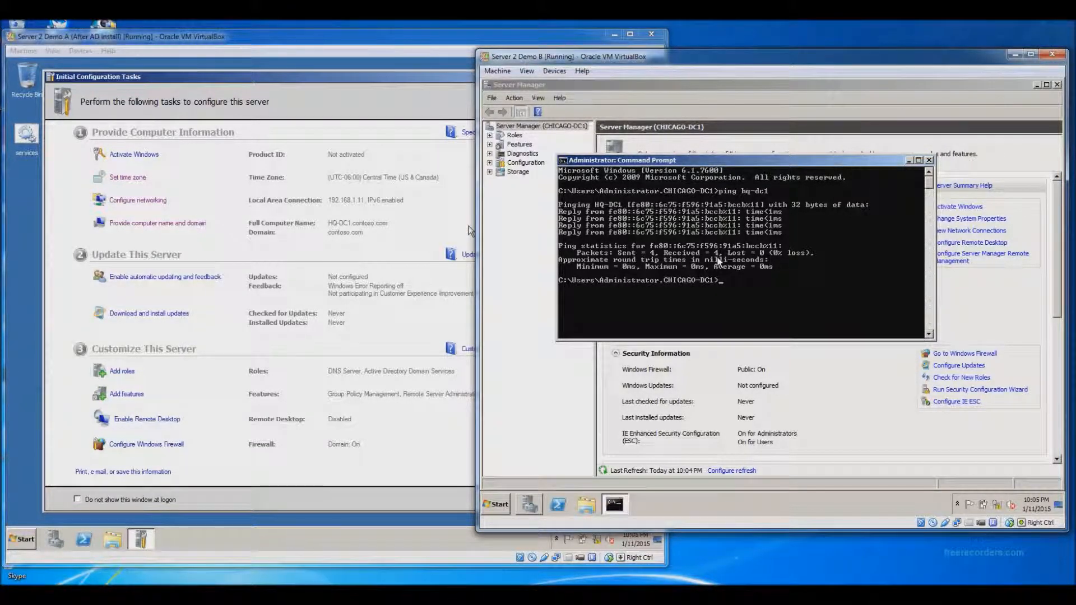
# Step: Close the Command Prompt, launch dcpromo from Run, and tick 'Use advanced mode installation'
pyautogui.click(929, 160)
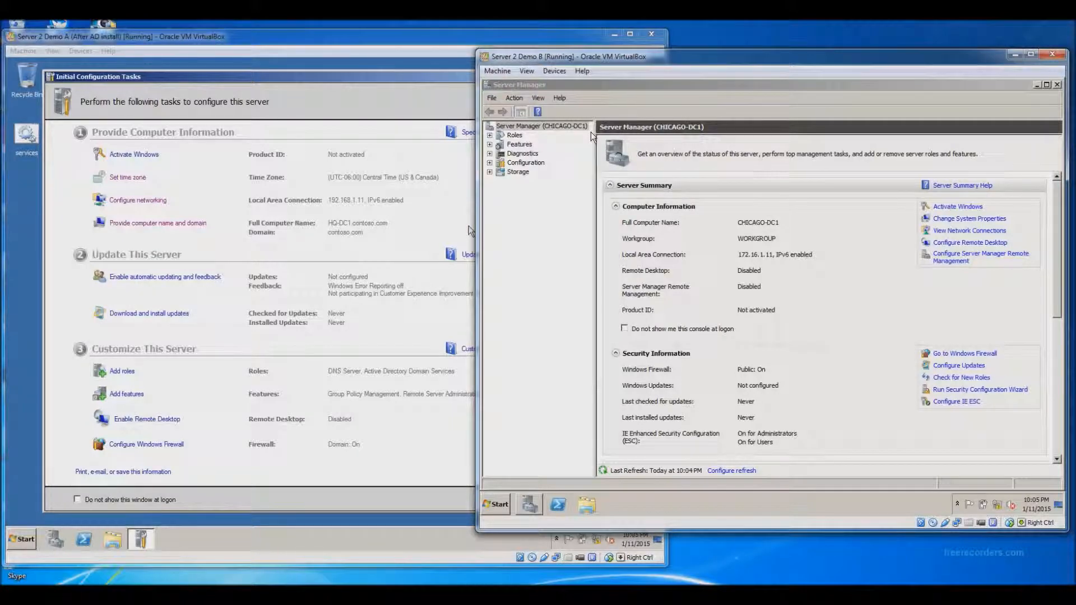
pyautogui.click(496, 505)
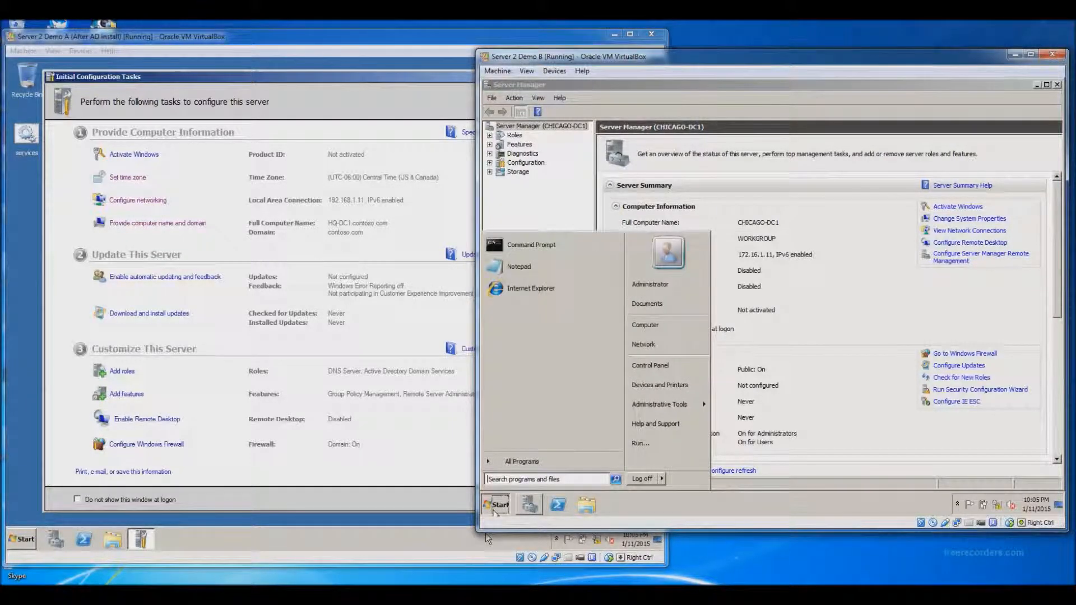
pyautogui.click(639, 445)
pyautogui.write('dcpromo')
pyautogui.press('Return')
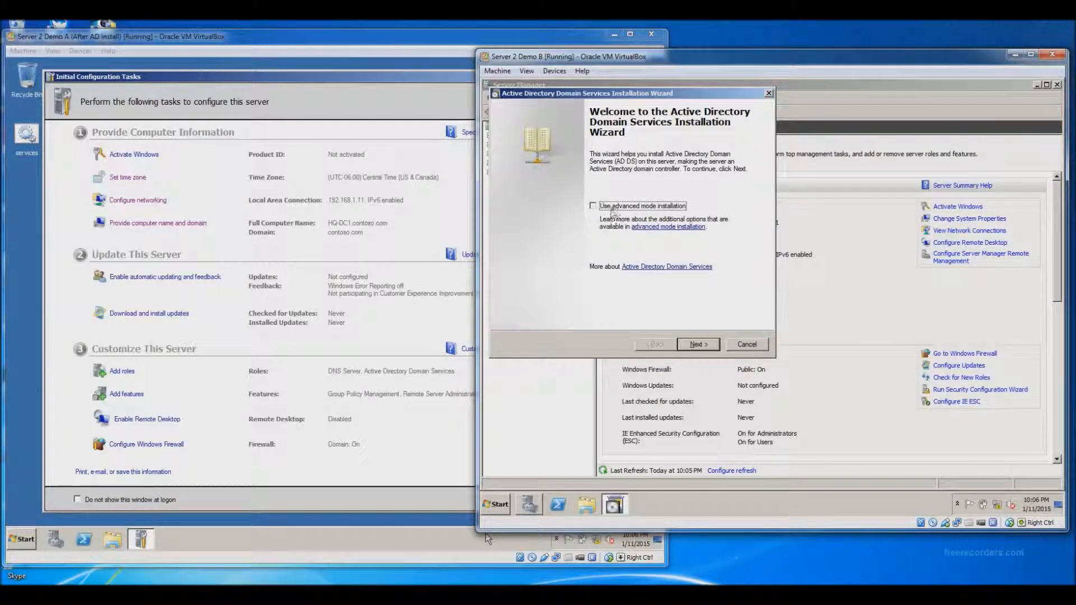
pyautogui.click(593, 206)
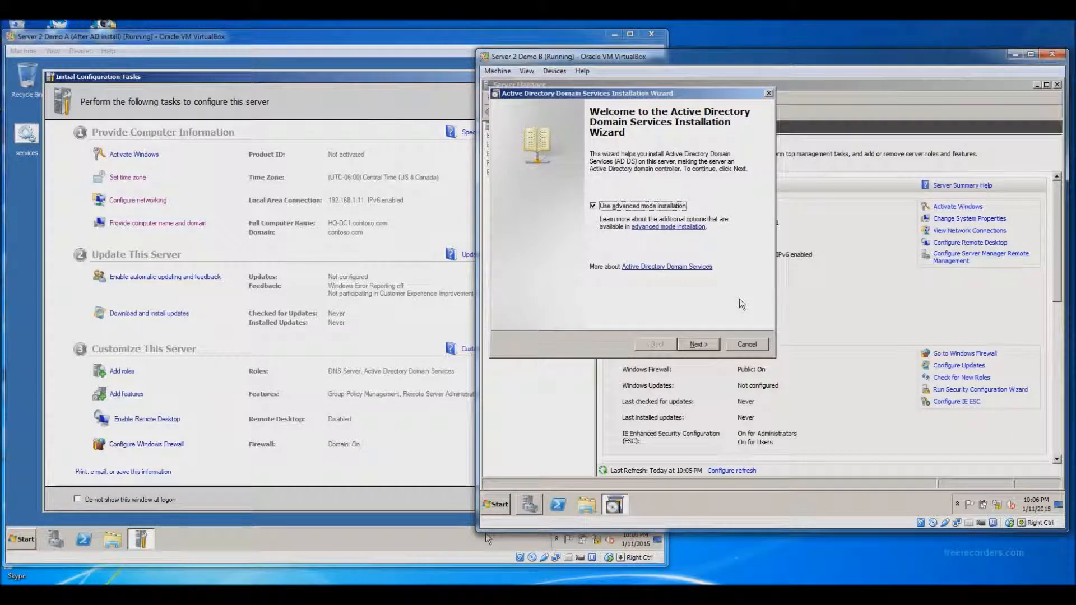
# Step: Pass the welcome and compatibility pages and choose adding a domain controller to an existing domain
pyautogui.click(704, 344)
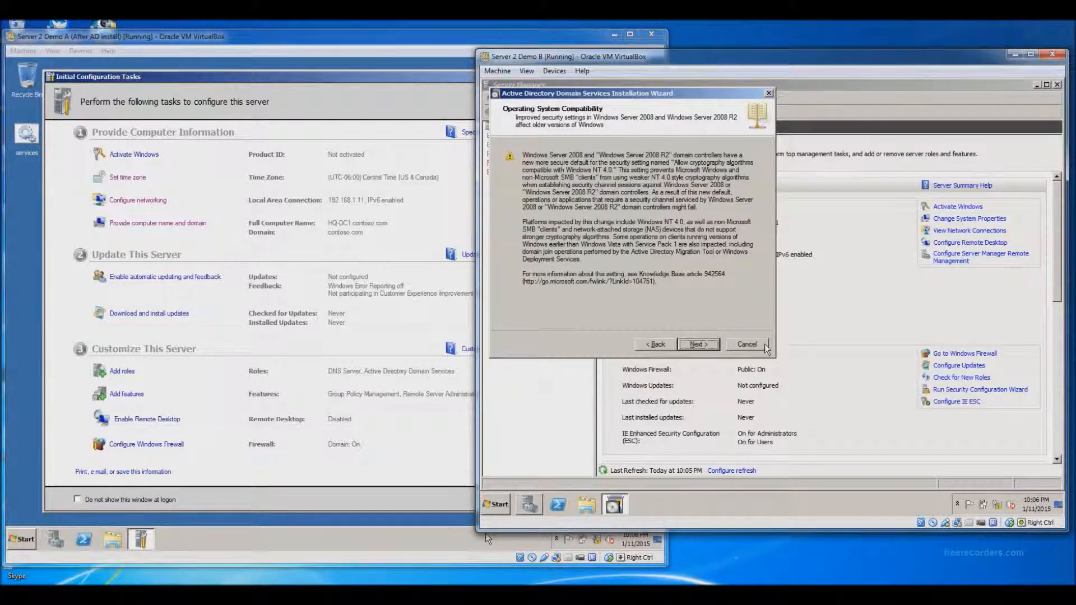
pyautogui.click(705, 345)
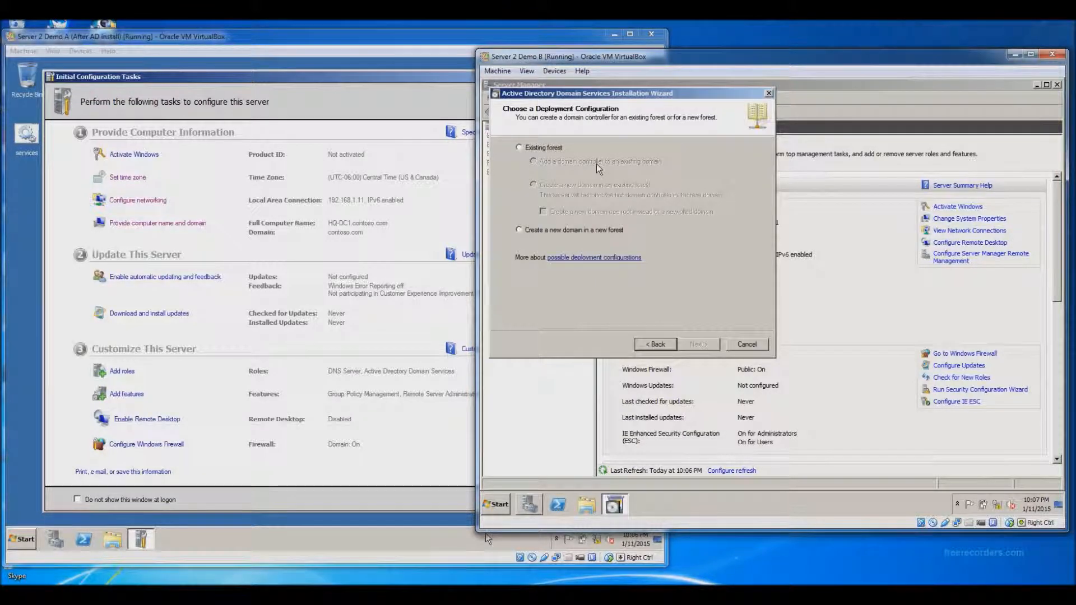
pyautogui.click(519, 148)
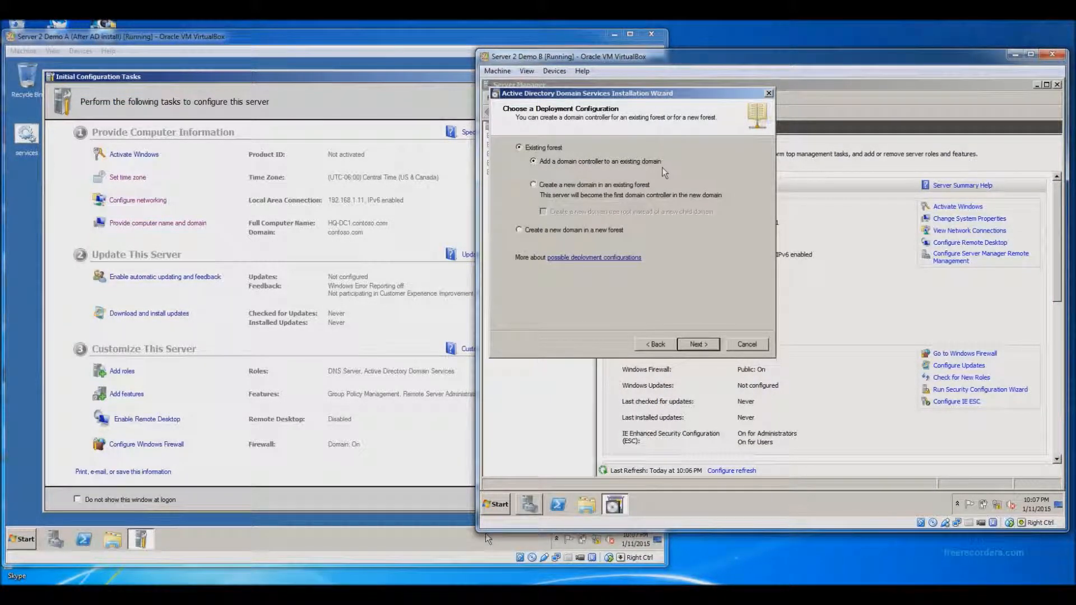
pyautogui.click(697, 344)
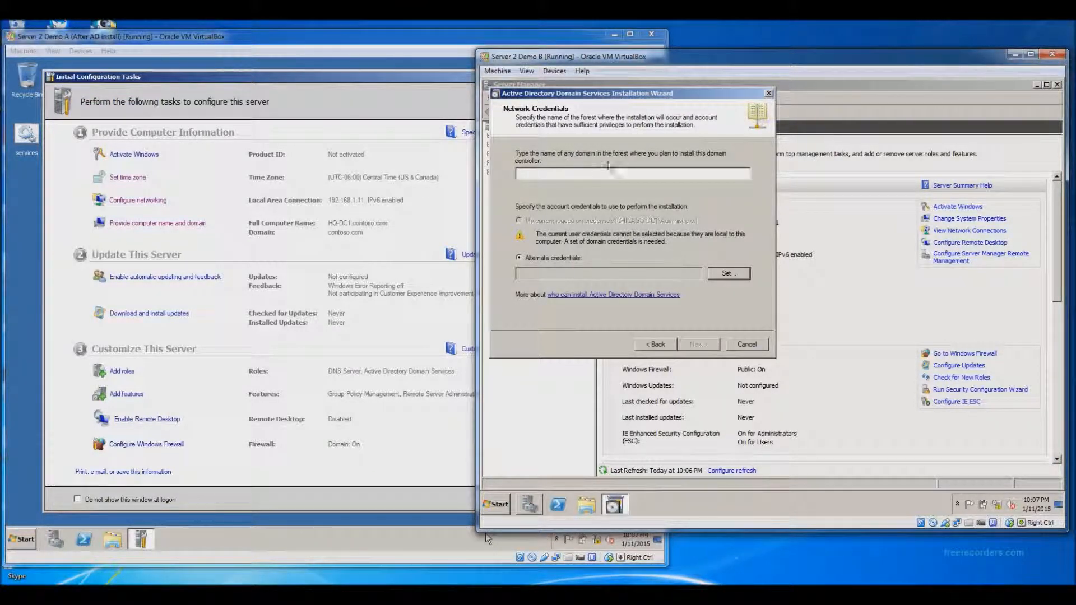
# Step: Enter domain contoso.com with the administrator account and its password as credentials, then continue
pyautogui.click(643, 174)
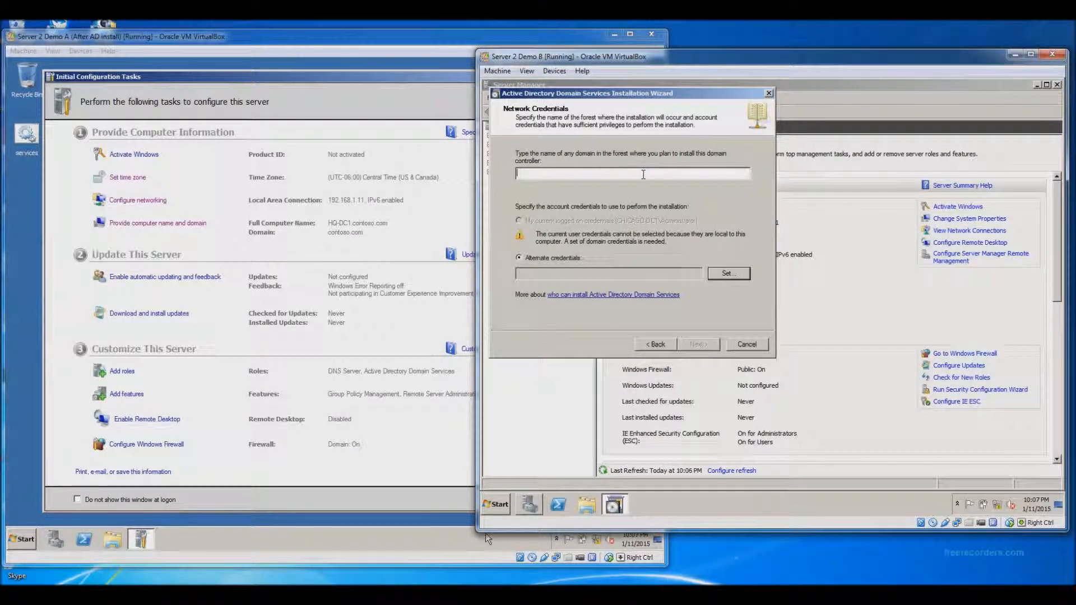
pyautogui.write('con')
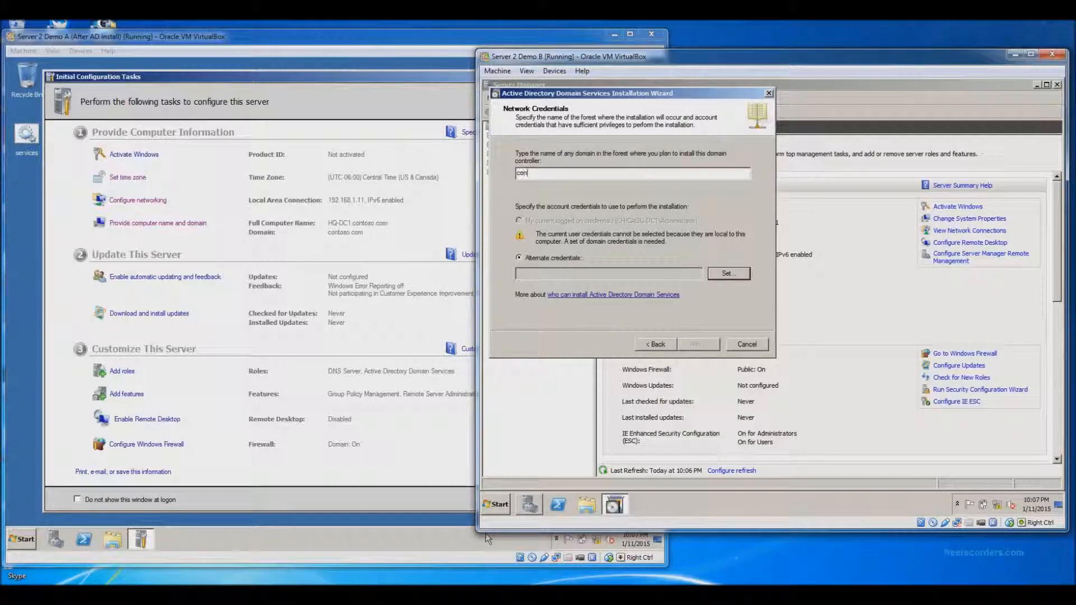
pyautogui.write('toso.com')
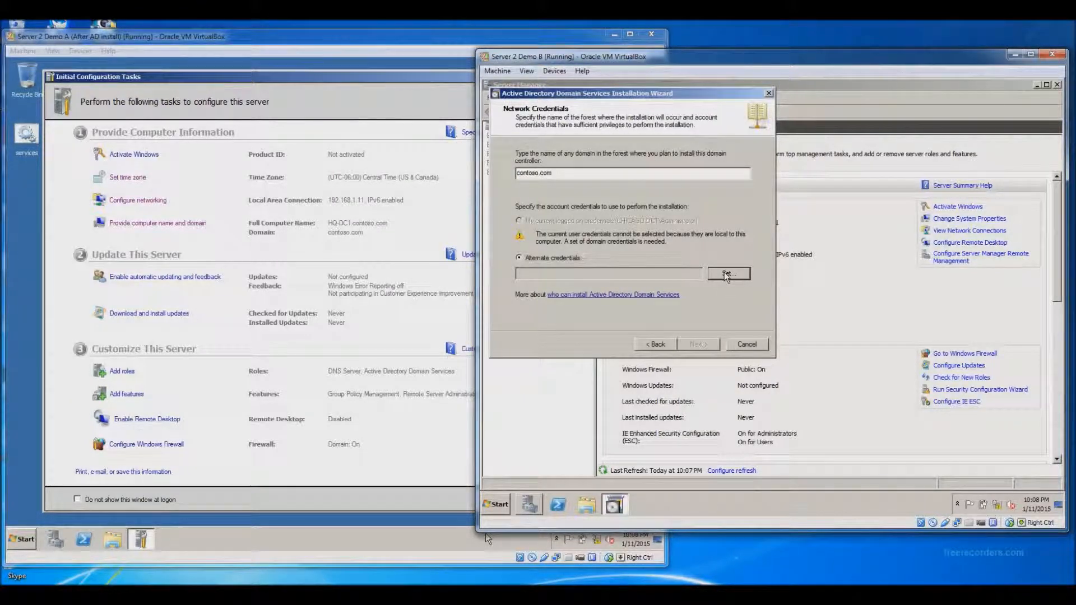
pyautogui.click(726, 274)
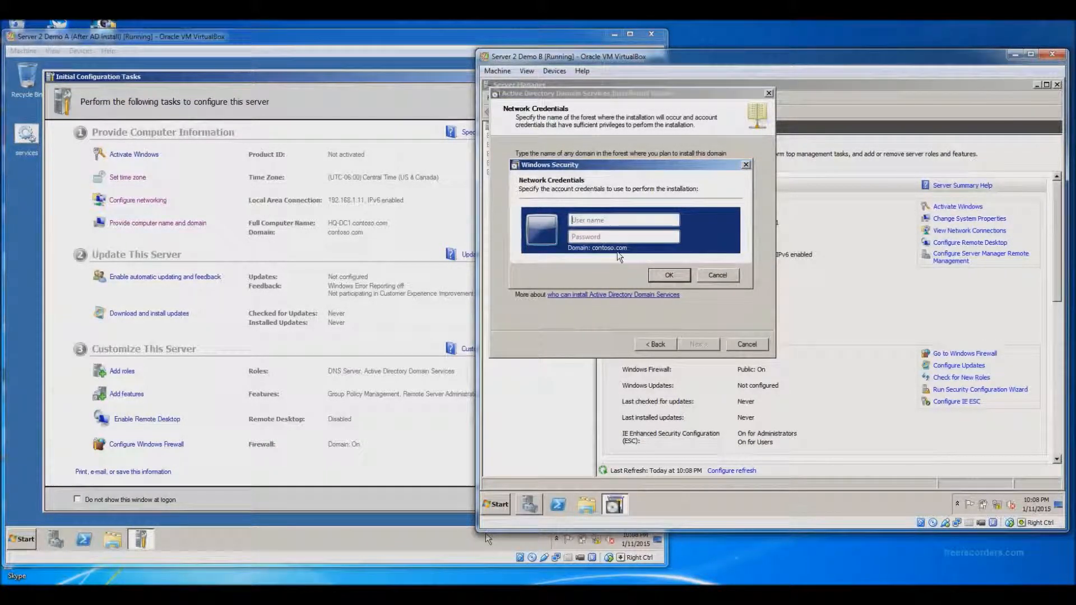
pyautogui.click(644, 223)
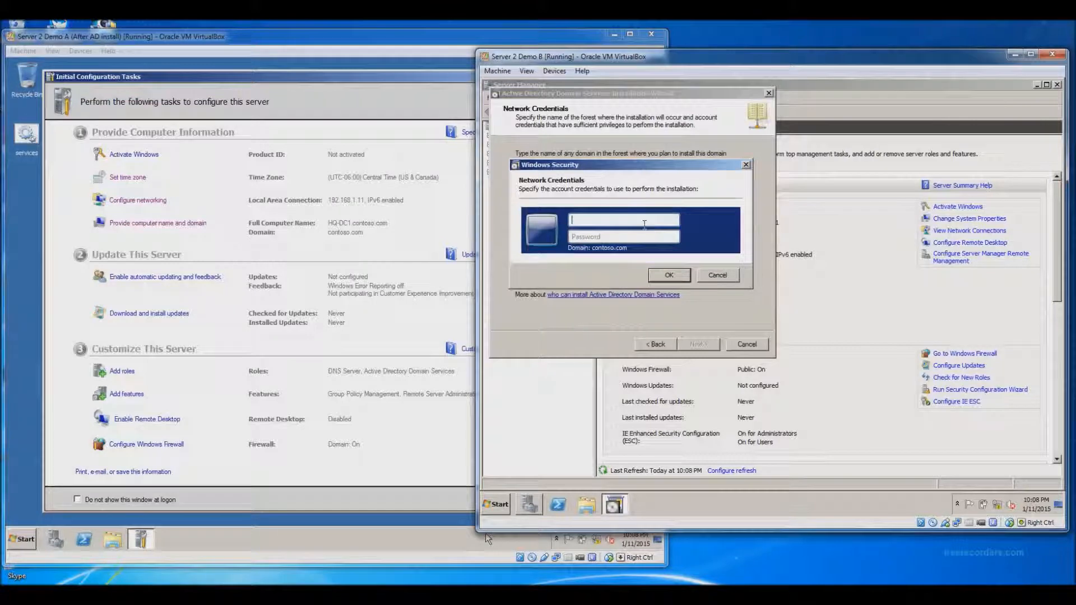
pyautogui.write('administrator')
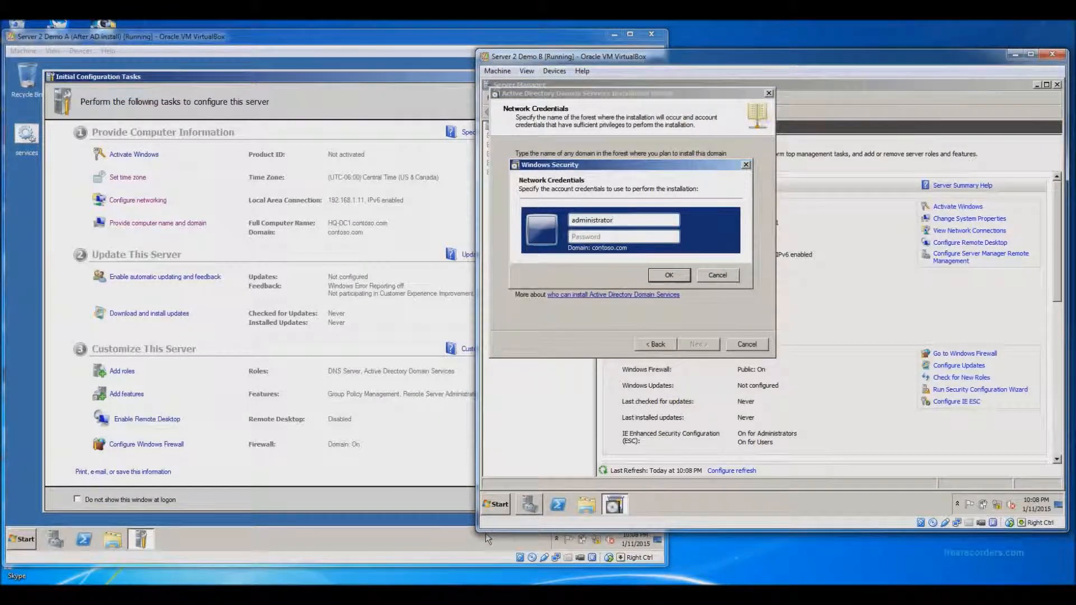
pyautogui.press('Tab')
pyautogui.write('Pa$$w0rd')
pyautogui.click(673, 274)
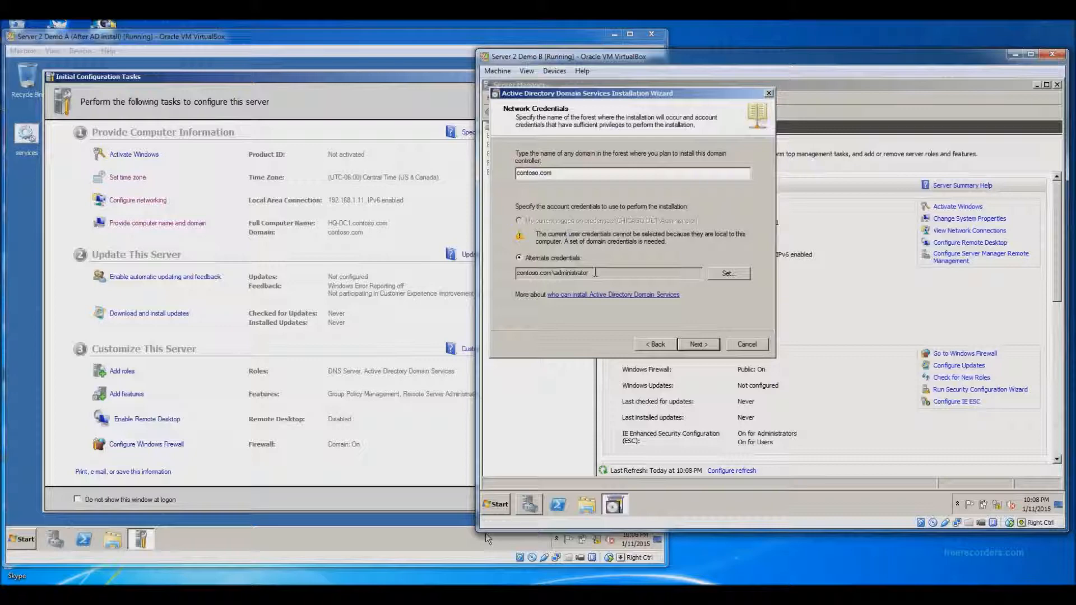
pyautogui.click(703, 347)
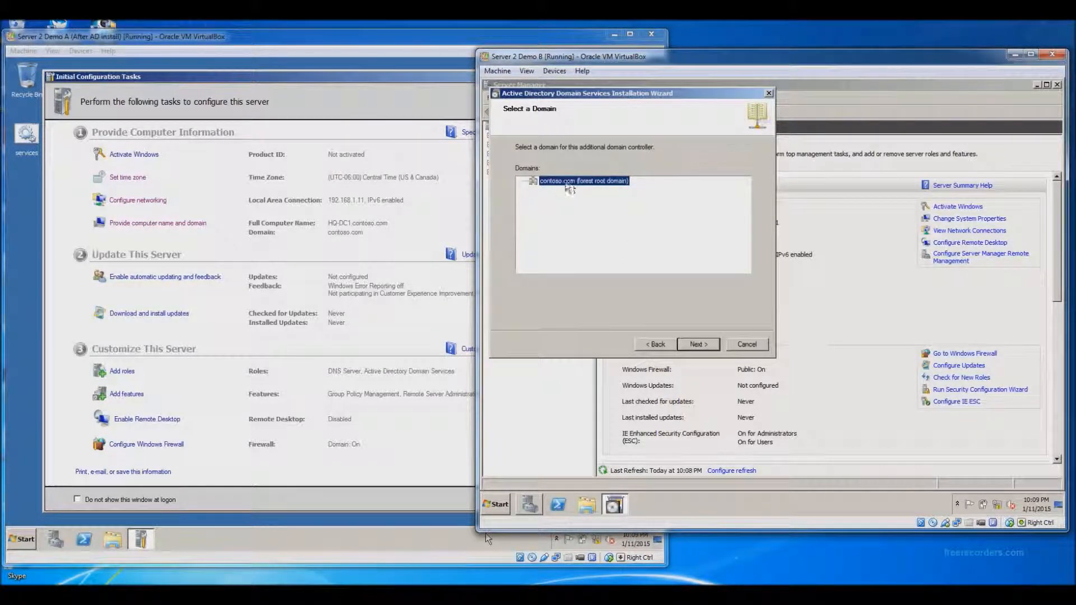
# Step: Accept contoso.com, turn off IP-based site selection, and choose the Headquarters site
pyautogui.click(698, 344)
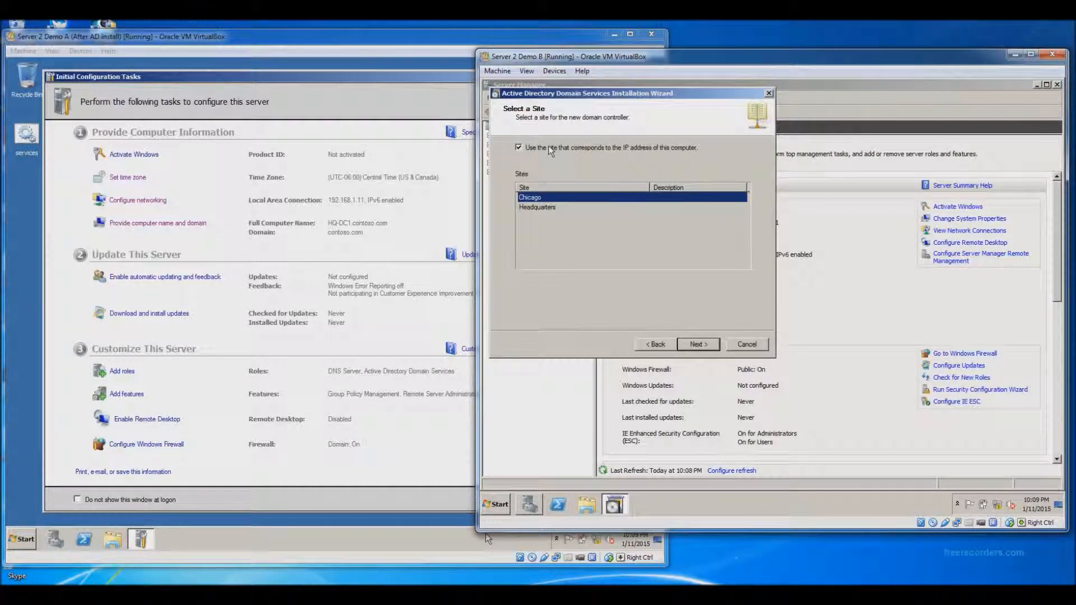
pyautogui.click(518, 147)
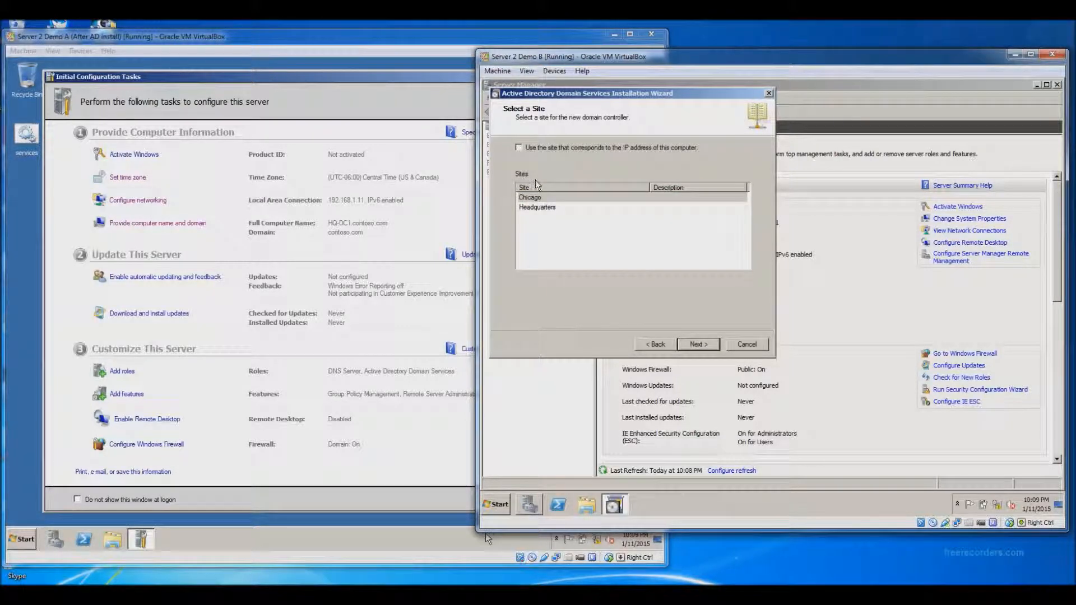
pyautogui.click(537, 208)
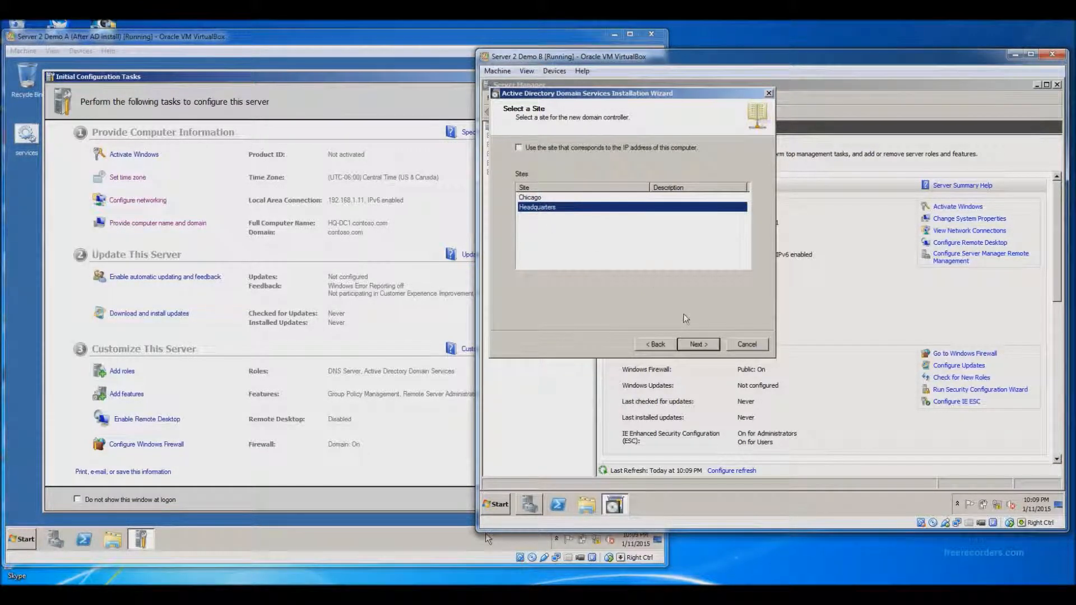
pyautogui.click(696, 344)
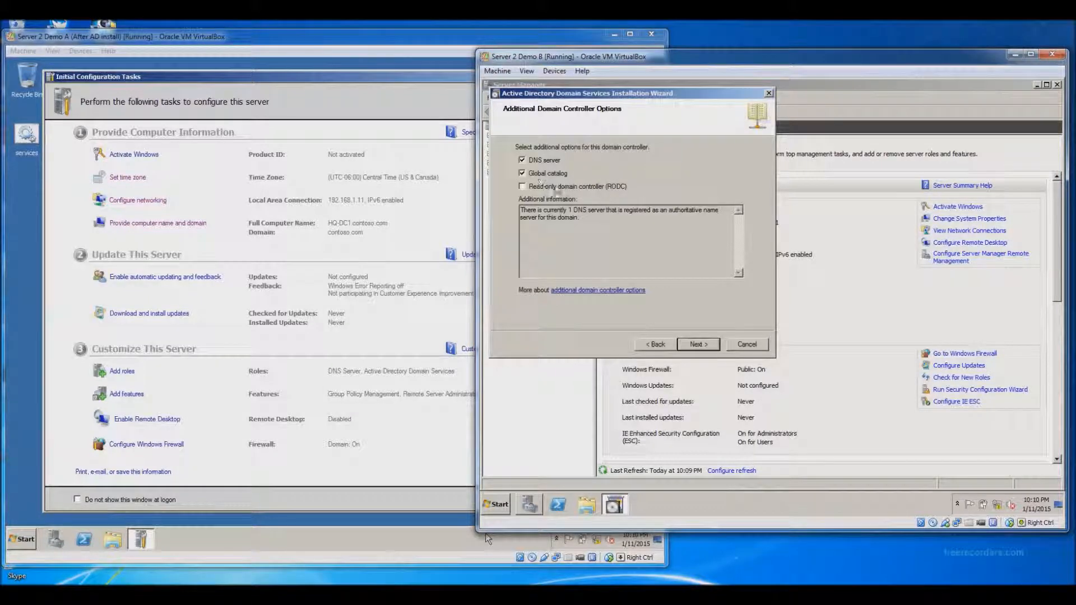
# Step: Clear the DNS server option, keep Global catalog checked, and continue
pyautogui.click(522, 161)
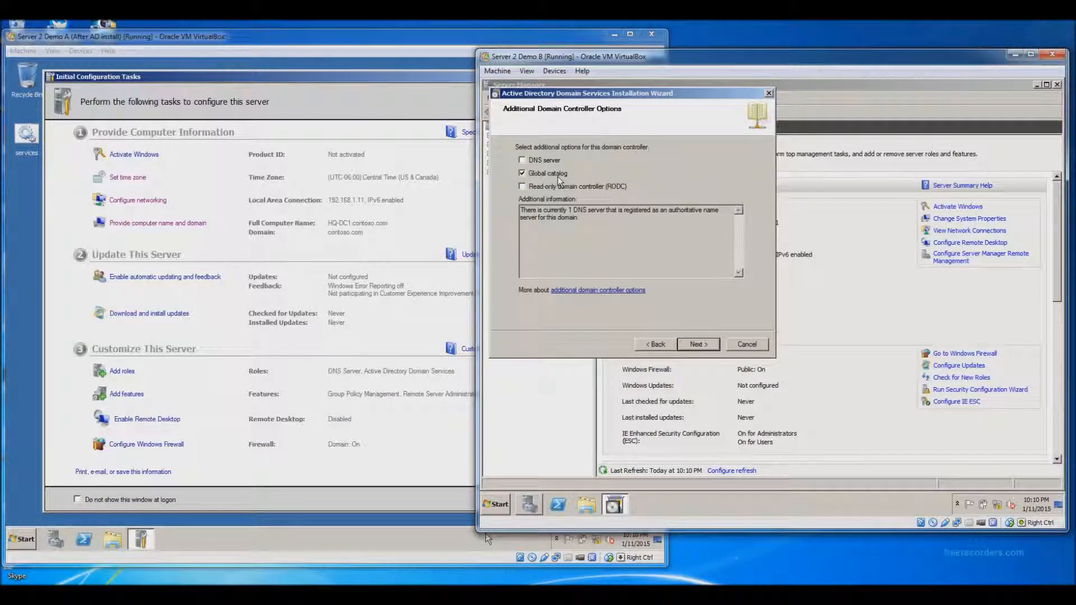
pyautogui.click(704, 348)
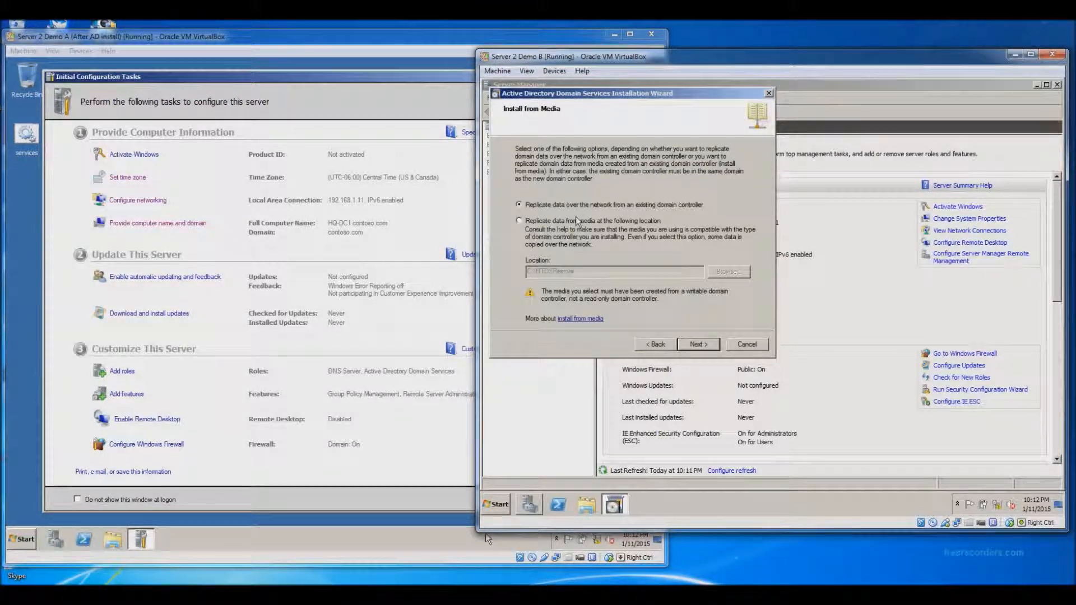
# Step: Keep data replicated over the network from an existing domain controller and continue to source selection
pyautogui.click(705, 349)
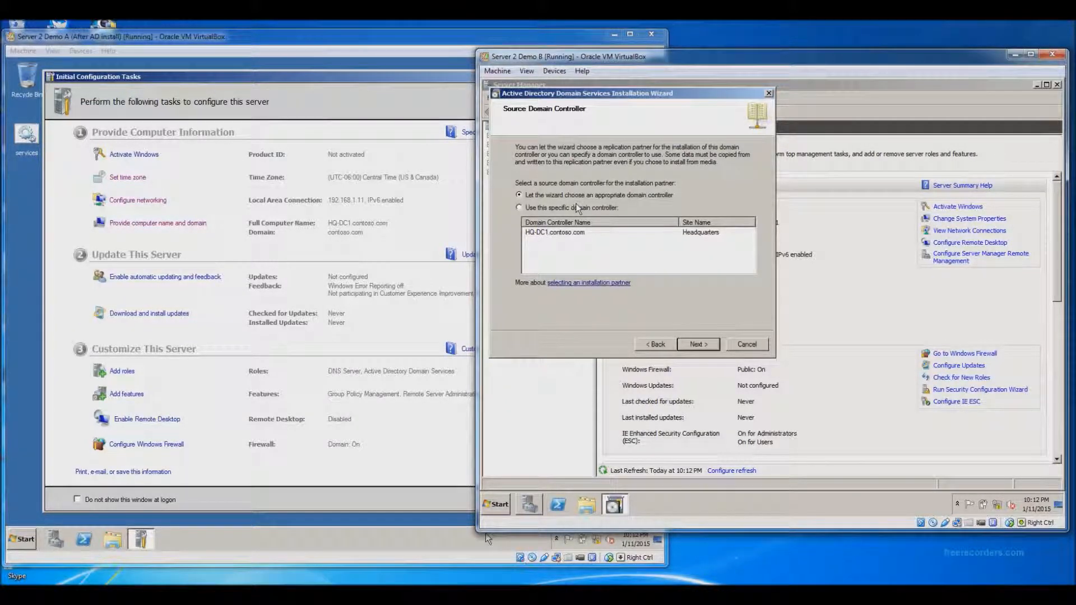
# Step: Use HQ-DC1.contoso.com as the replication source and keep the default database, log and SYSVOL folders
pyautogui.click(553, 234)
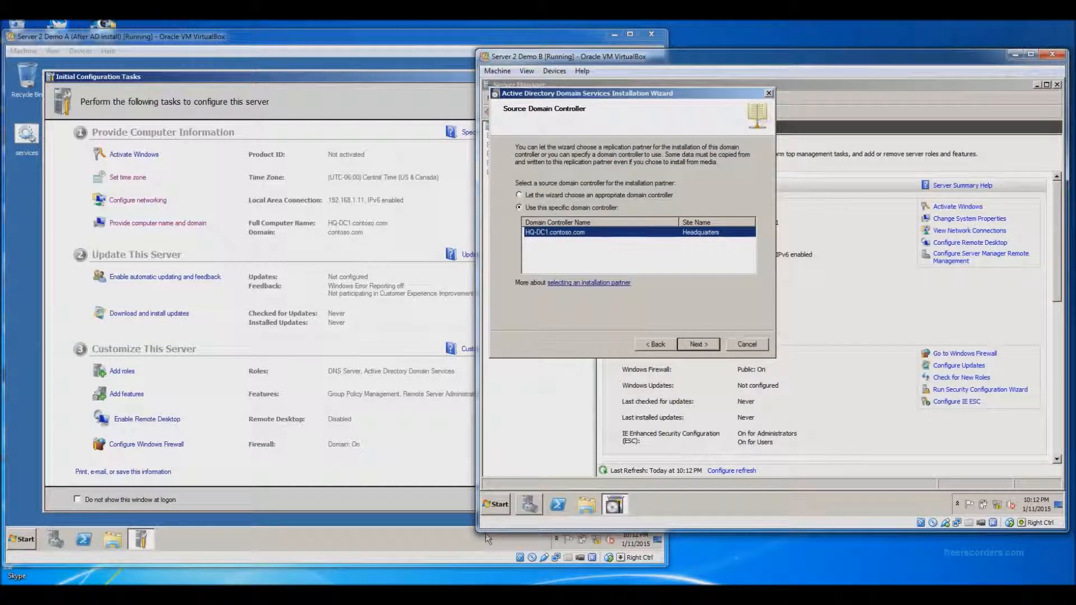
pyautogui.click(698, 345)
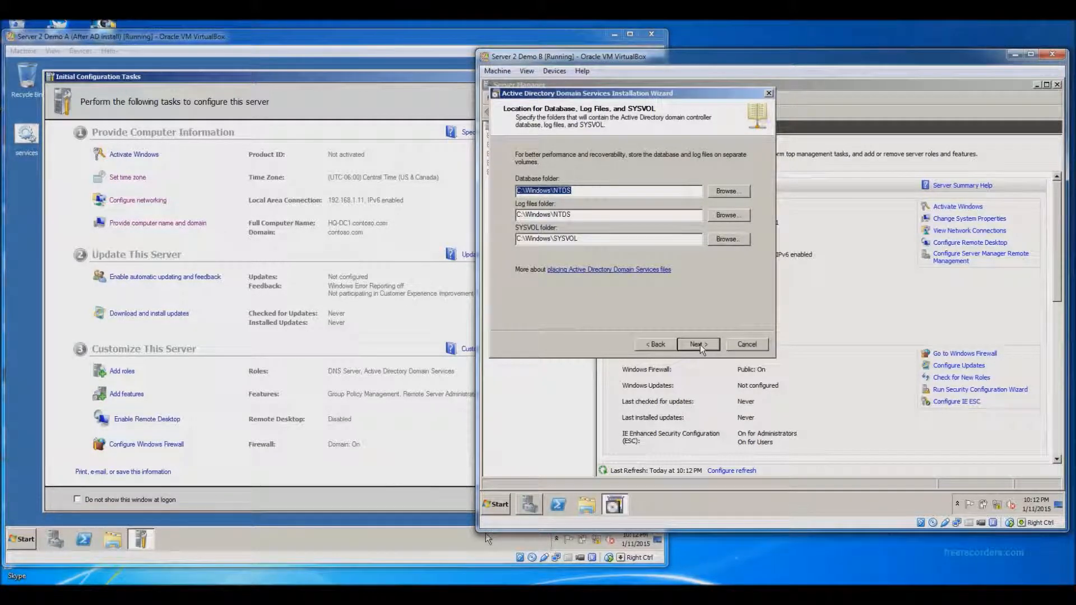
pyautogui.click(698, 344)
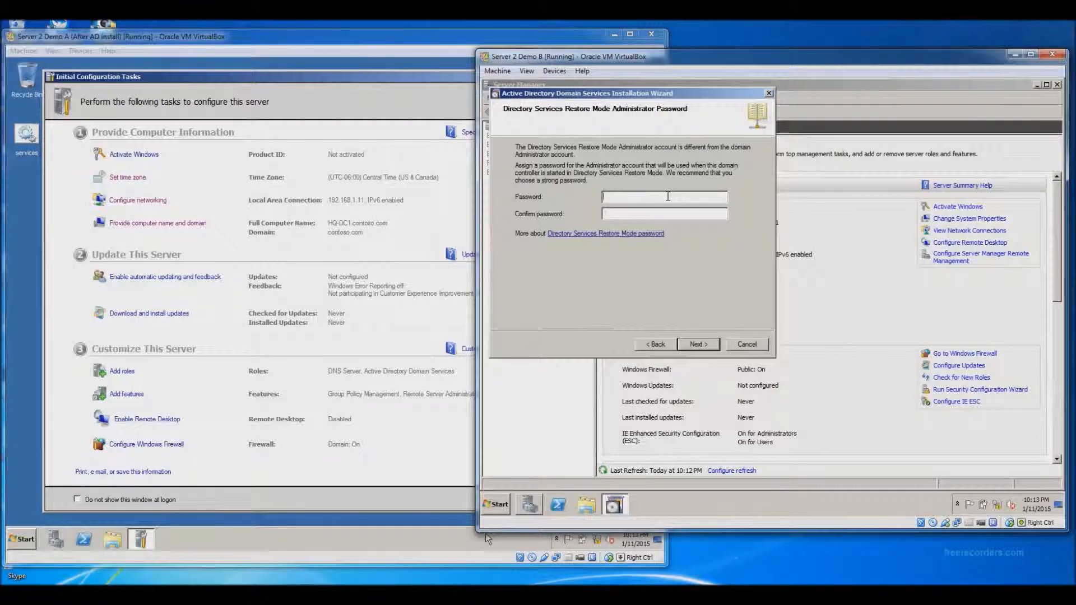
# Step: Enter and confirm the Directory Services Restore Mode password, then start the installation from the summary
pyautogui.click(717, 197)
pyautogui.write('Pa$$w0rd1')
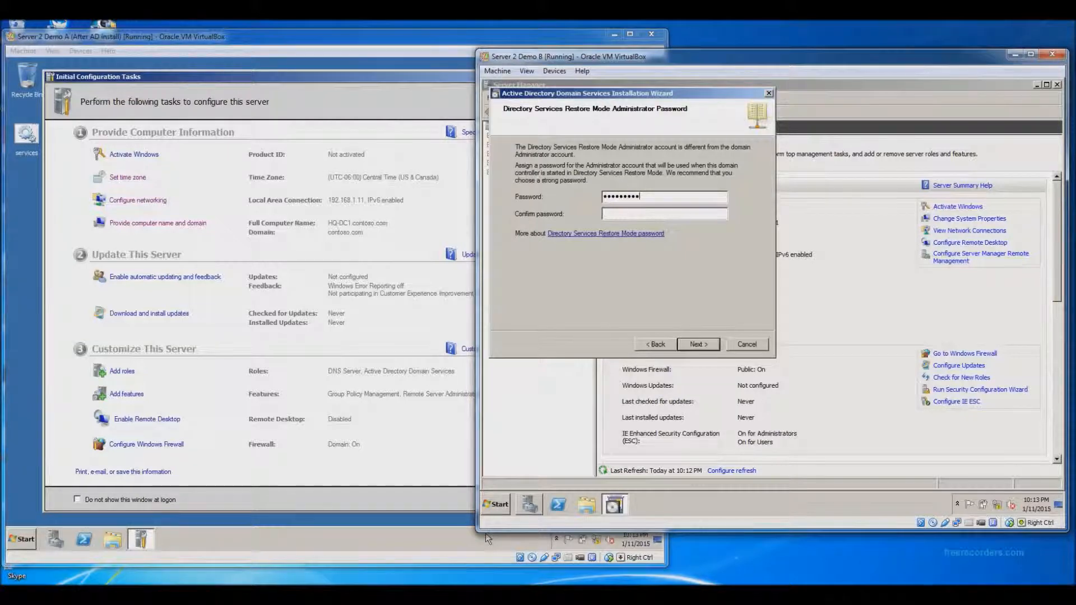
pyautogui.press('Tab')
pyautogui.write('Pa$$w0rd1')
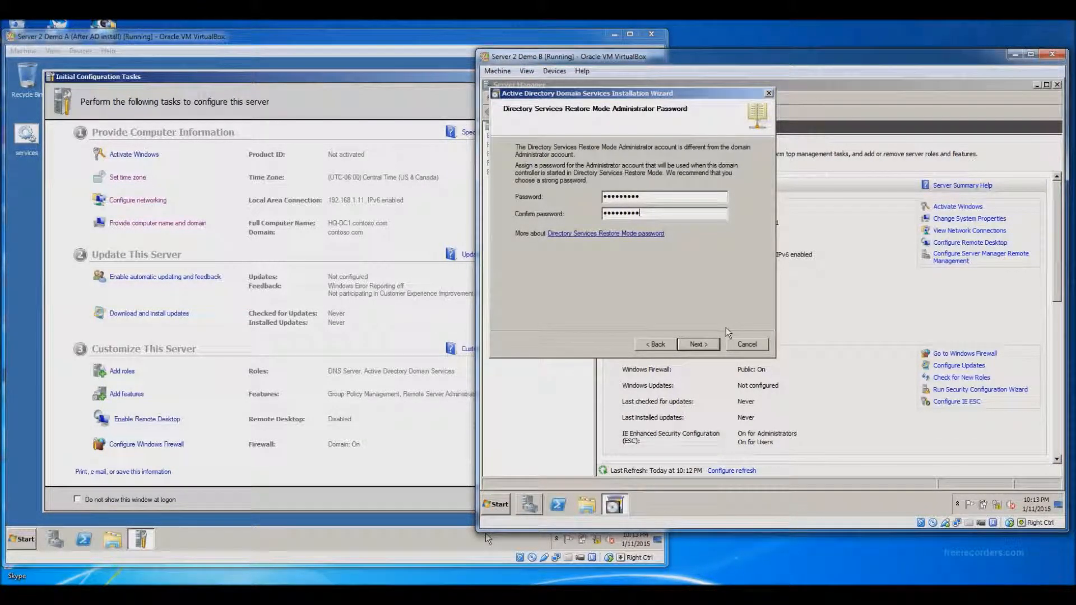
pyautogui.click(701, 347)
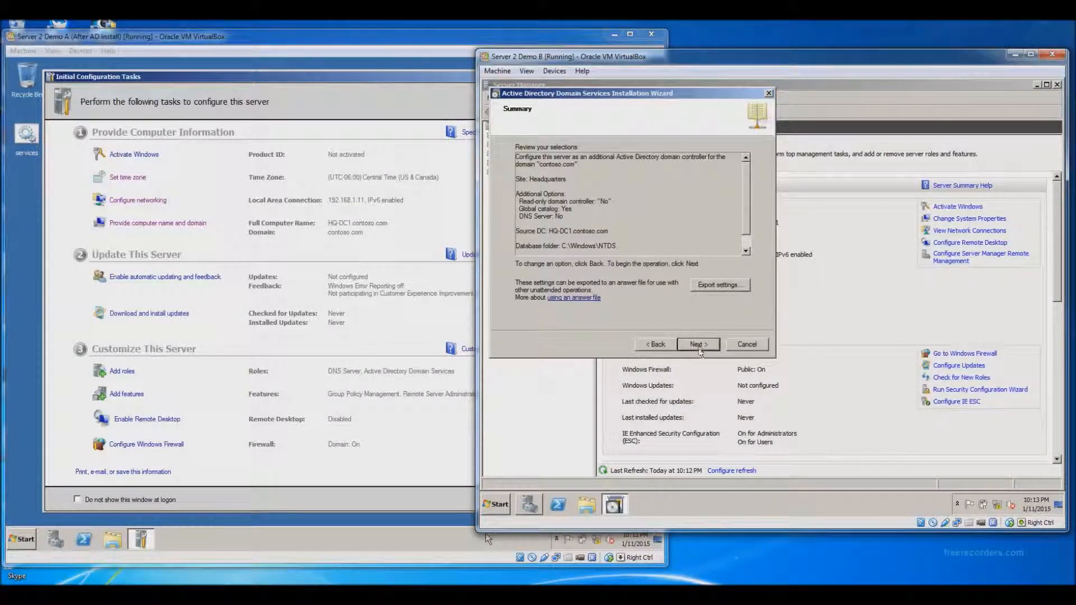
pyautogui.click(702, 346)
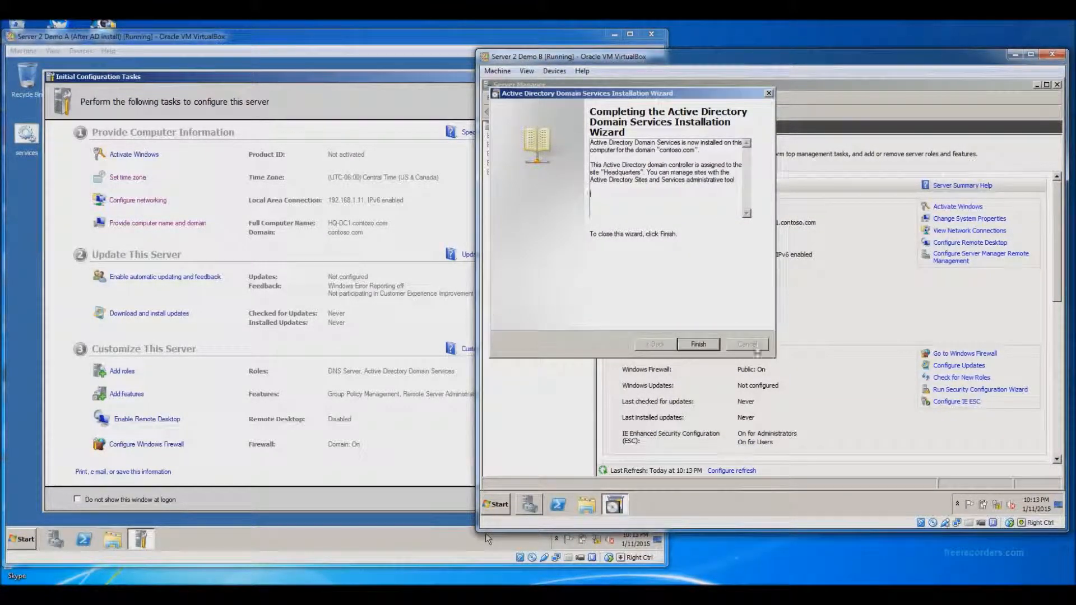
# Step: Finish the Active Directory installation wizard and restart CHICAGO-DC1 immediately
pyautogui.click(708, 344)
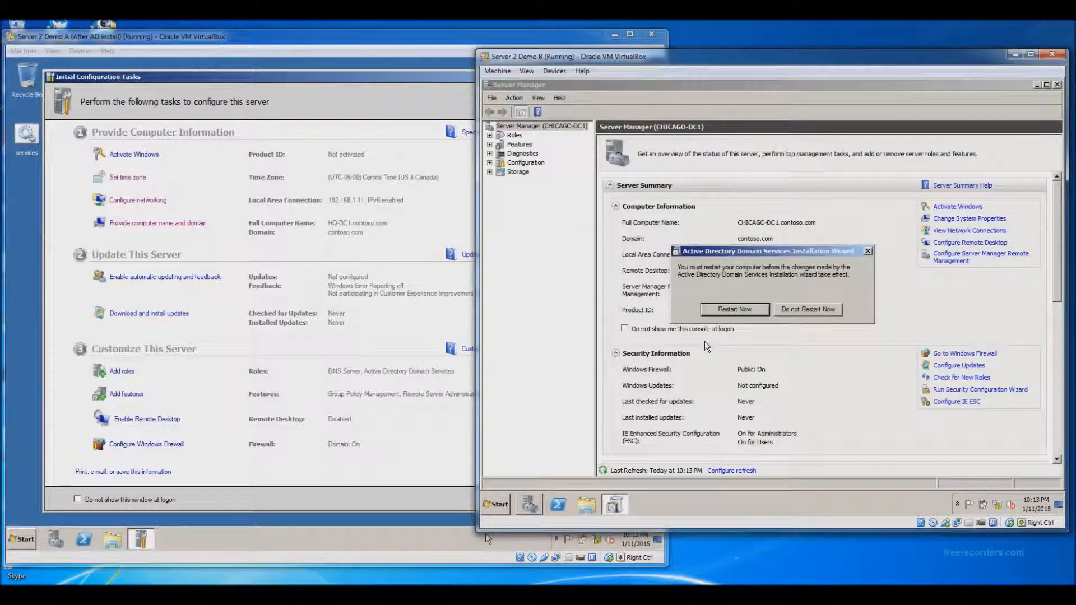
pyautogui.click(734, 309)
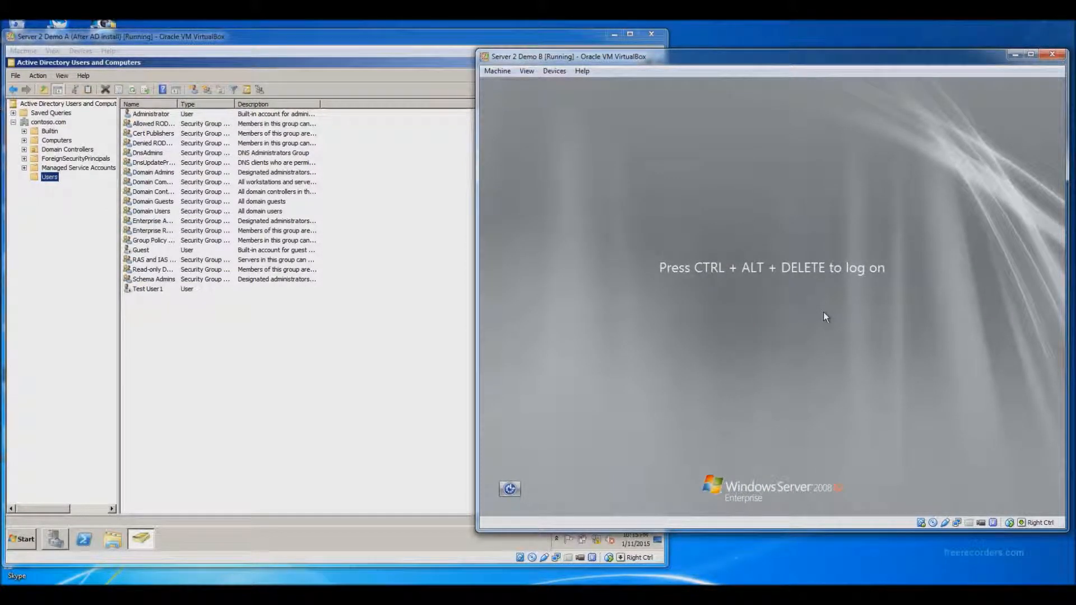
# Step: Log on to the restarted CHICAGO-DC1 as the domain Administrator with the account password
pyautogui.hotkey('ctrl', 'Delete')
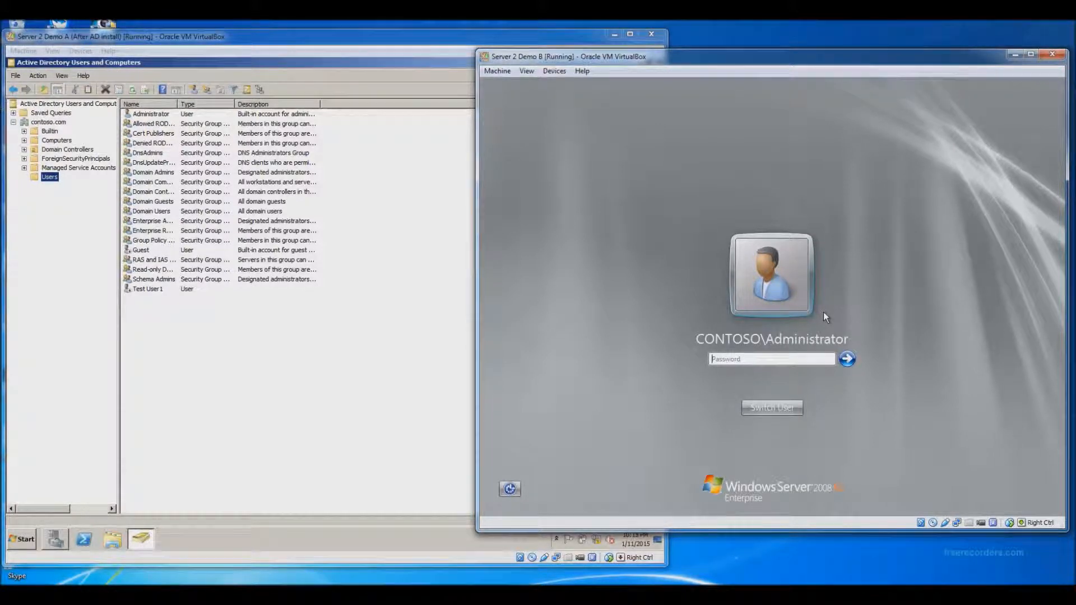
pyautogui.write('*********')
pyautogui.press('Return')
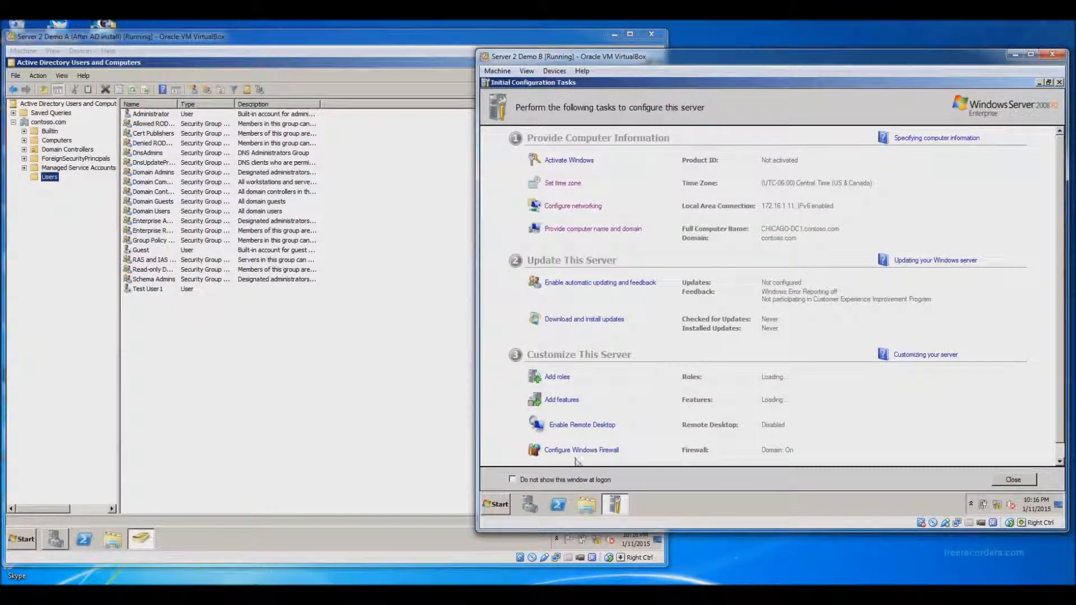
# Step: Open Active Directory Users and Computers maximized and show the contoso.com Users container
pyautogui.click(500, 507)
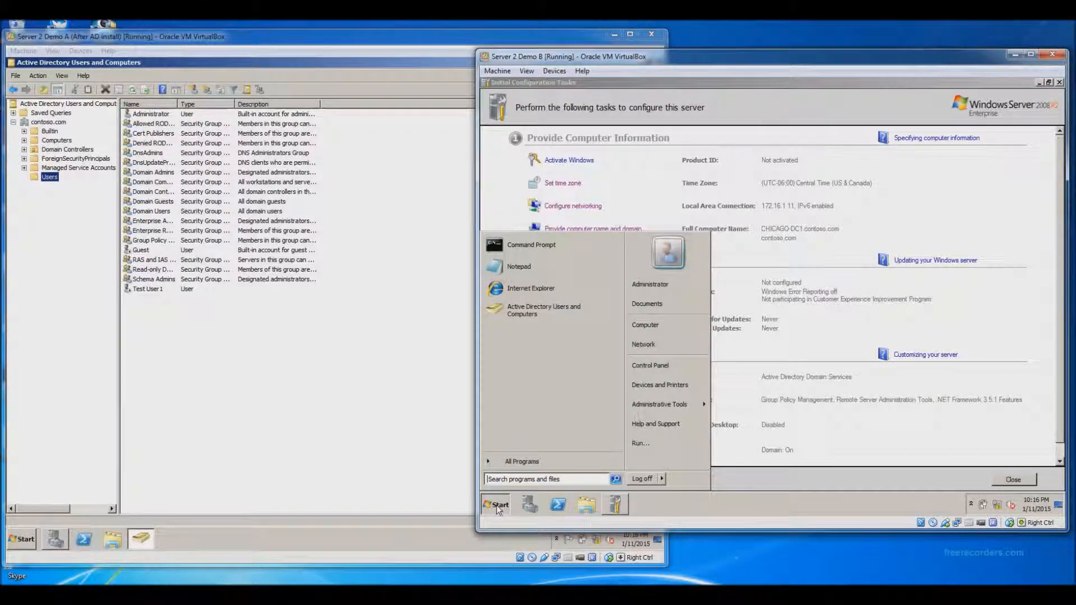
pyautogui.moveTo(657, 406)
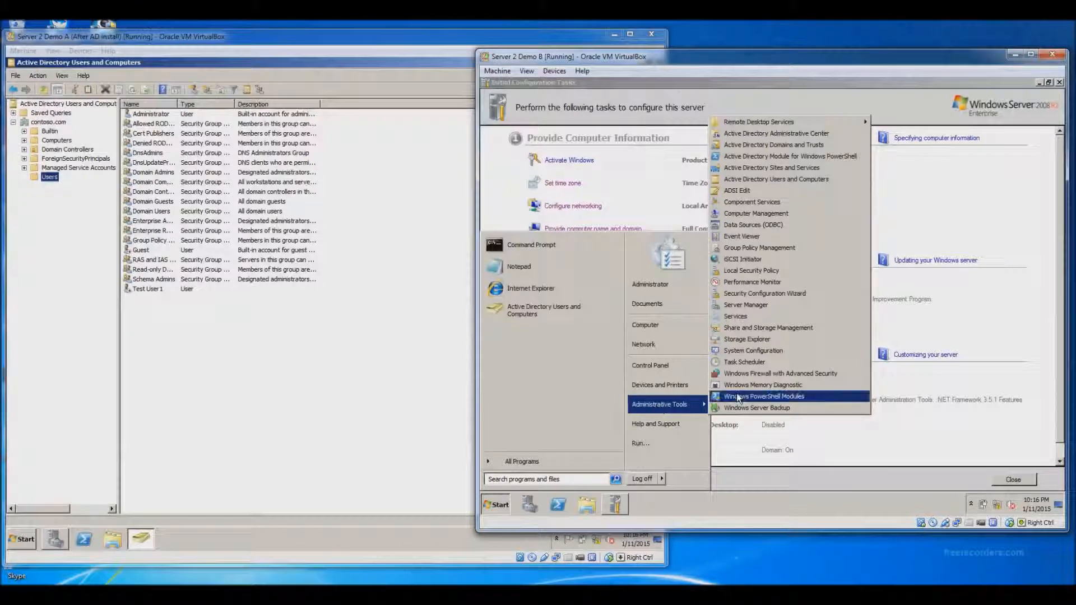
pyautogui.click(781, 179)
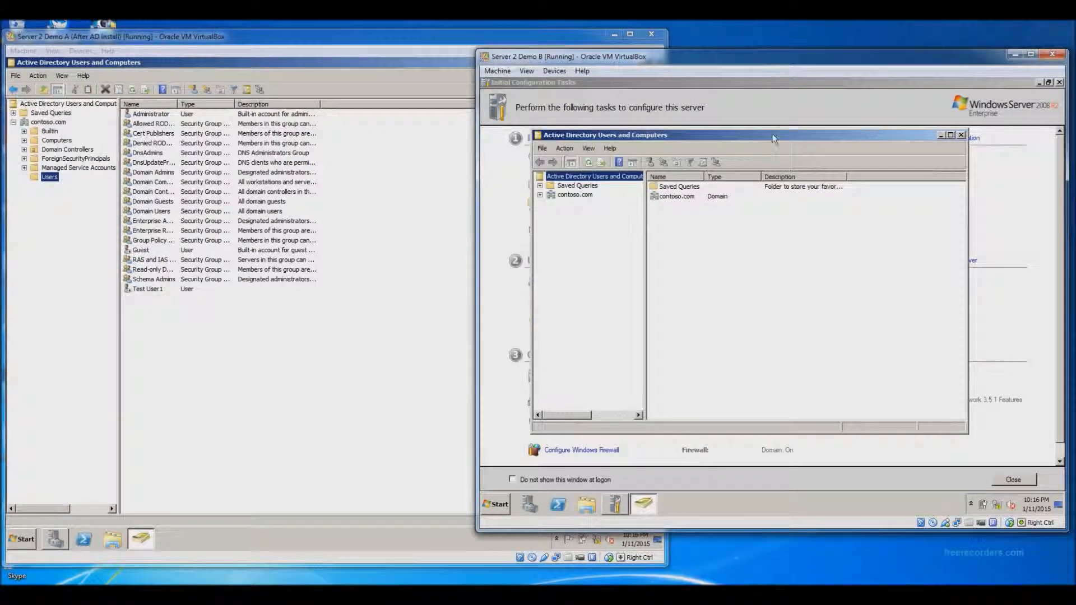
pyautogui.doubleClick(771, 134)
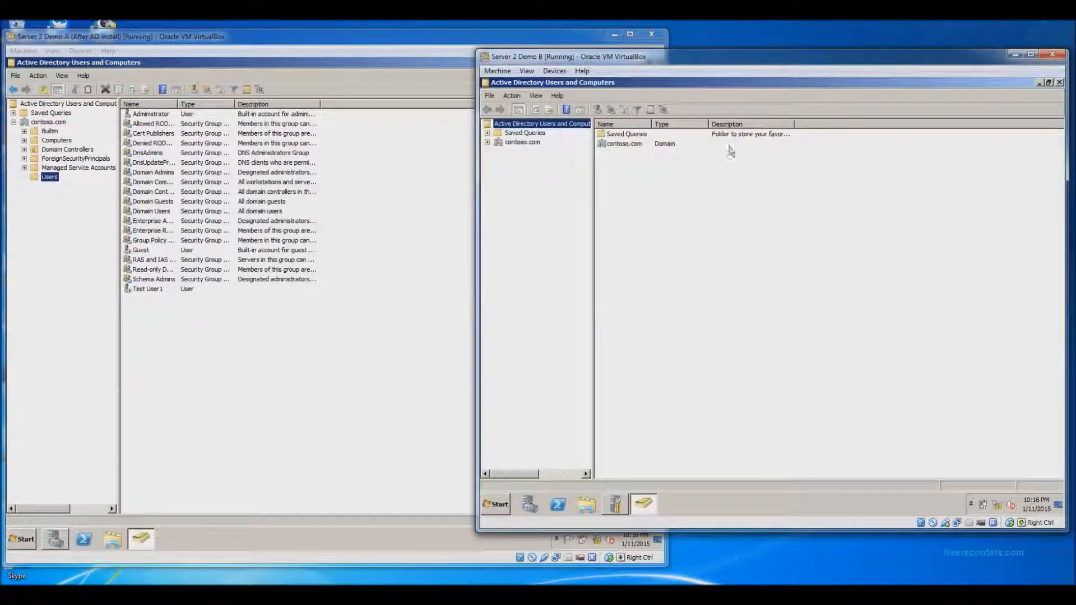
pyautogui.click(486, 142)
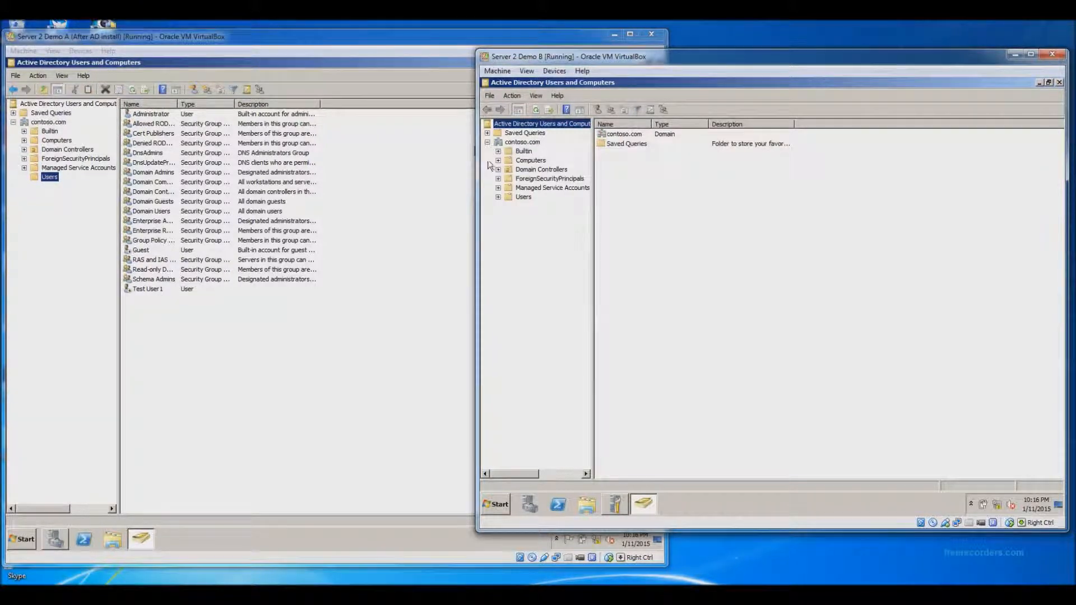
pyautogui.click(514, 196)
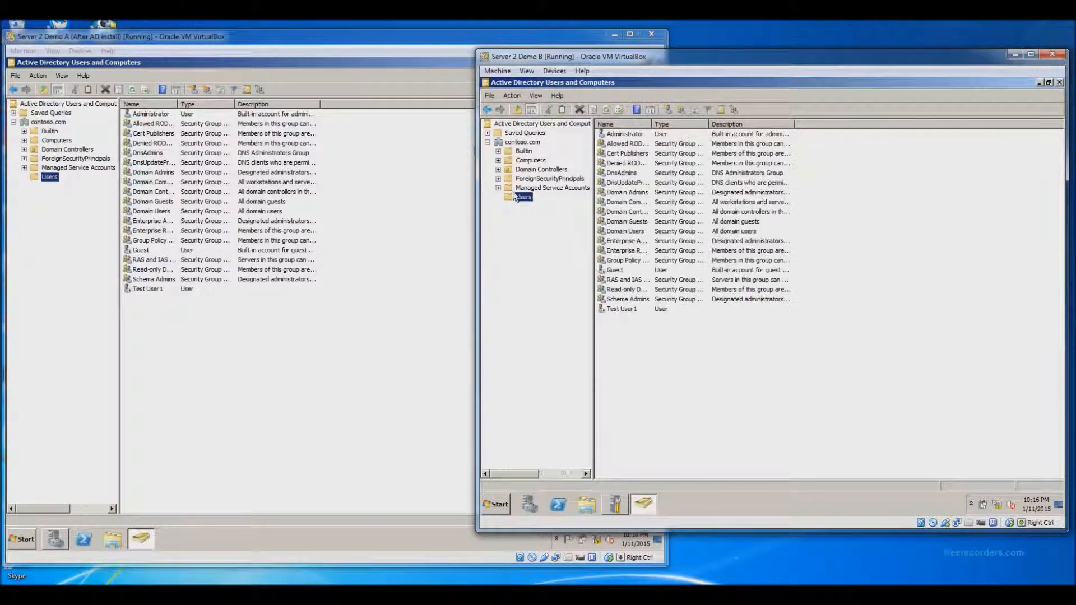